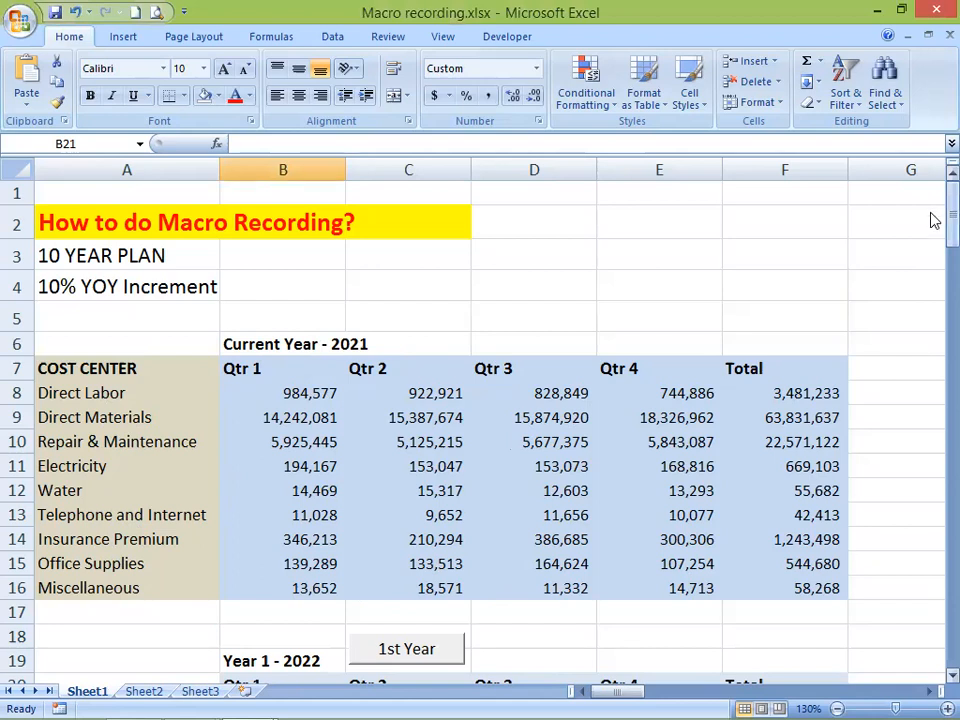
- Turn on relative references for macro recording, keeping cell B21 of the Year 1 - 2022 table selected
drag(931, 218, 928, 625)
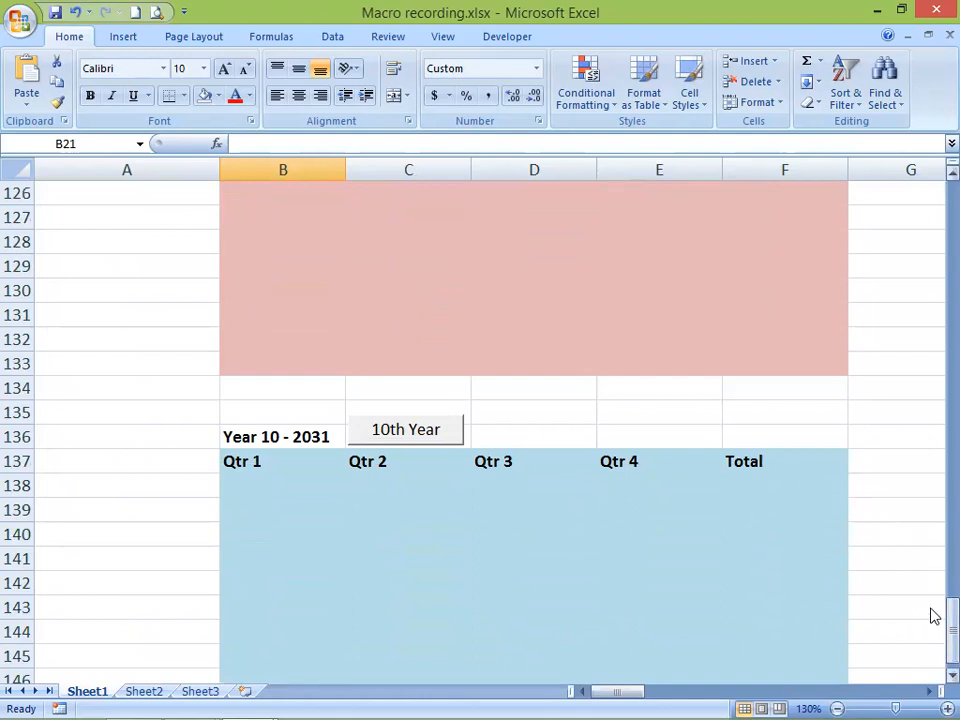
drag(934, 615, 934, 238)
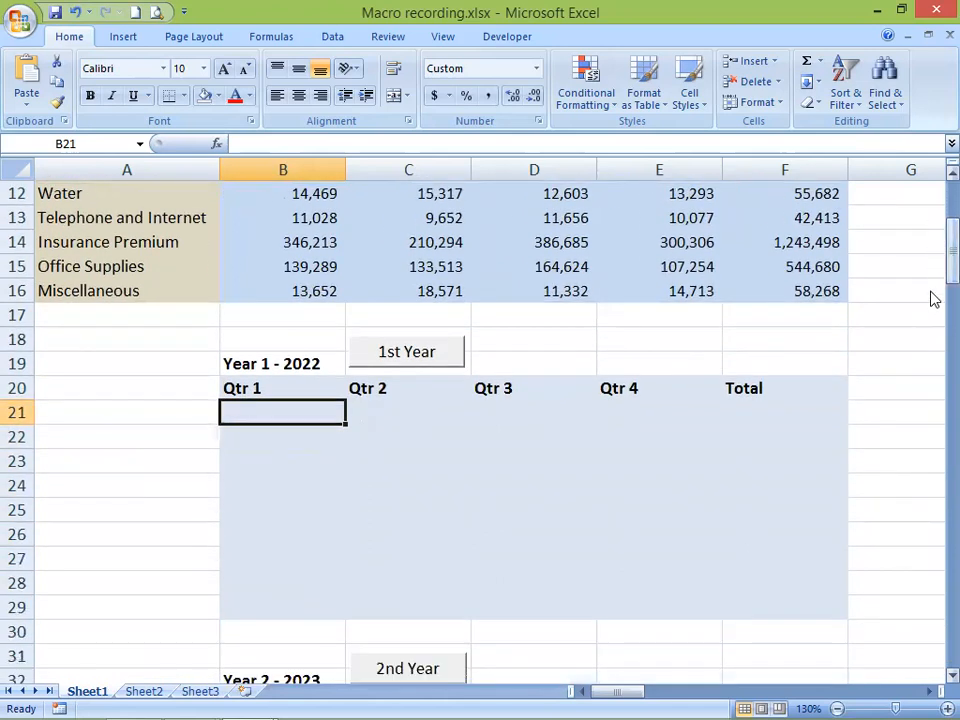
click(507, 40)
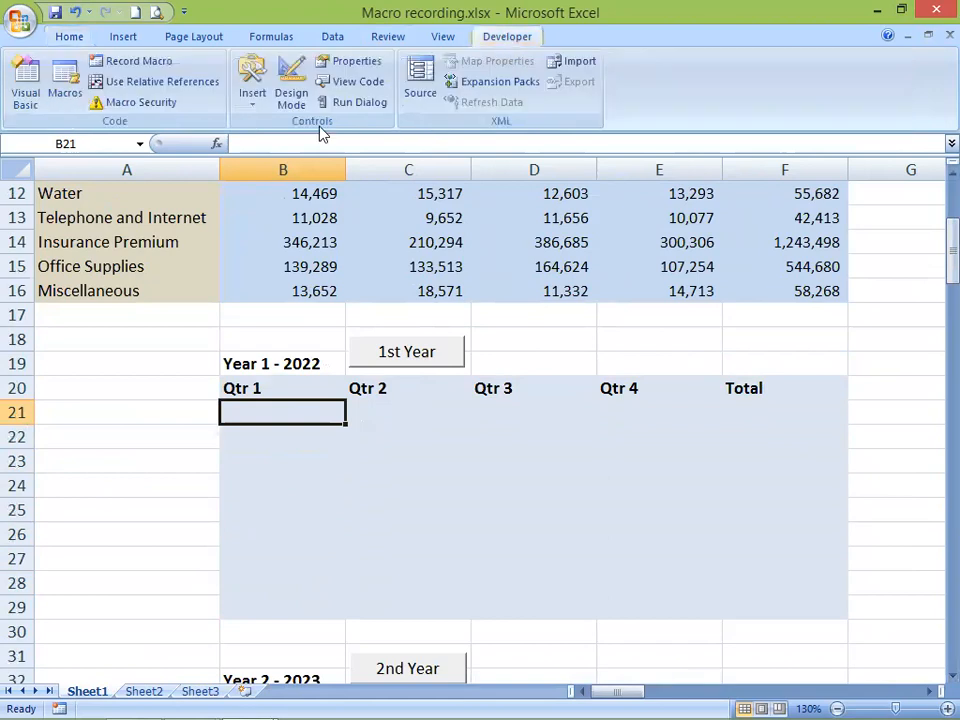
click(142, 84)
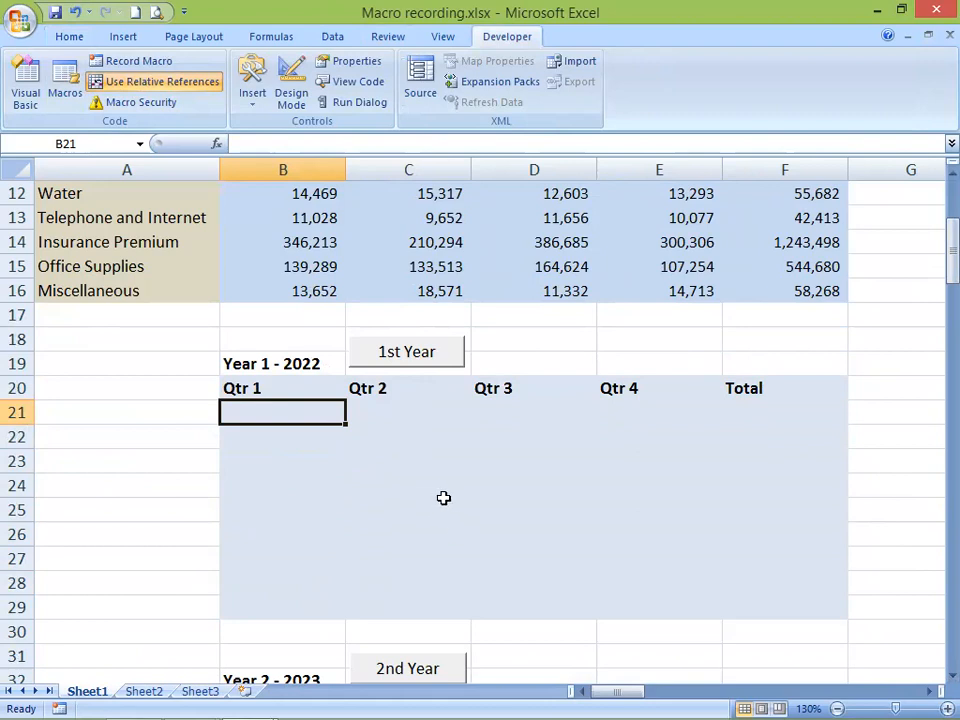
drag(934, 265, 934, 303)
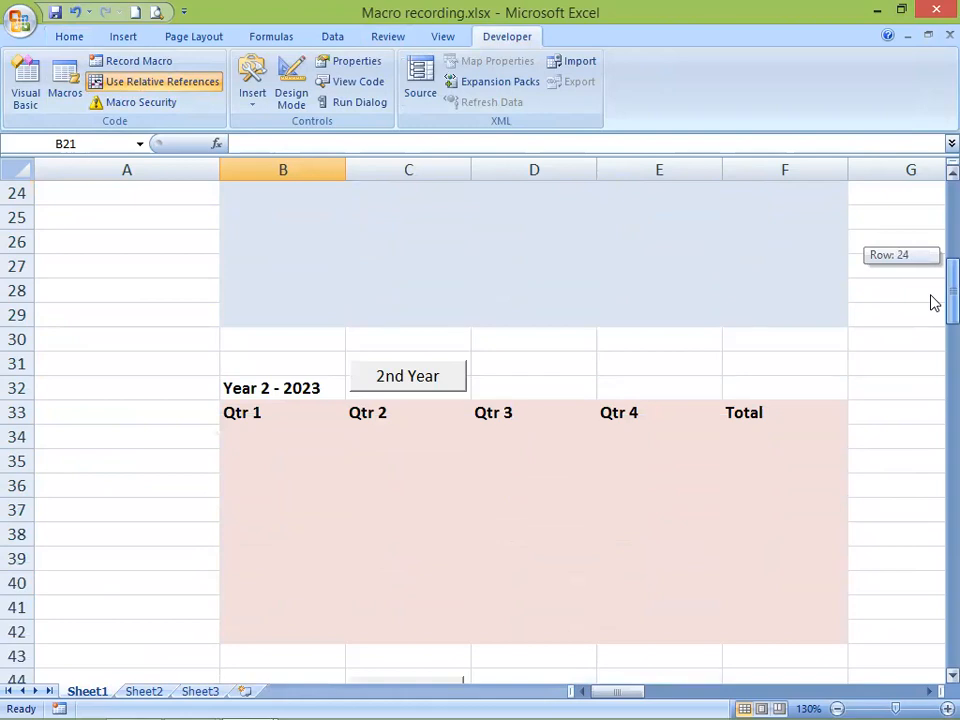
drag(934, 303, 932, 262)
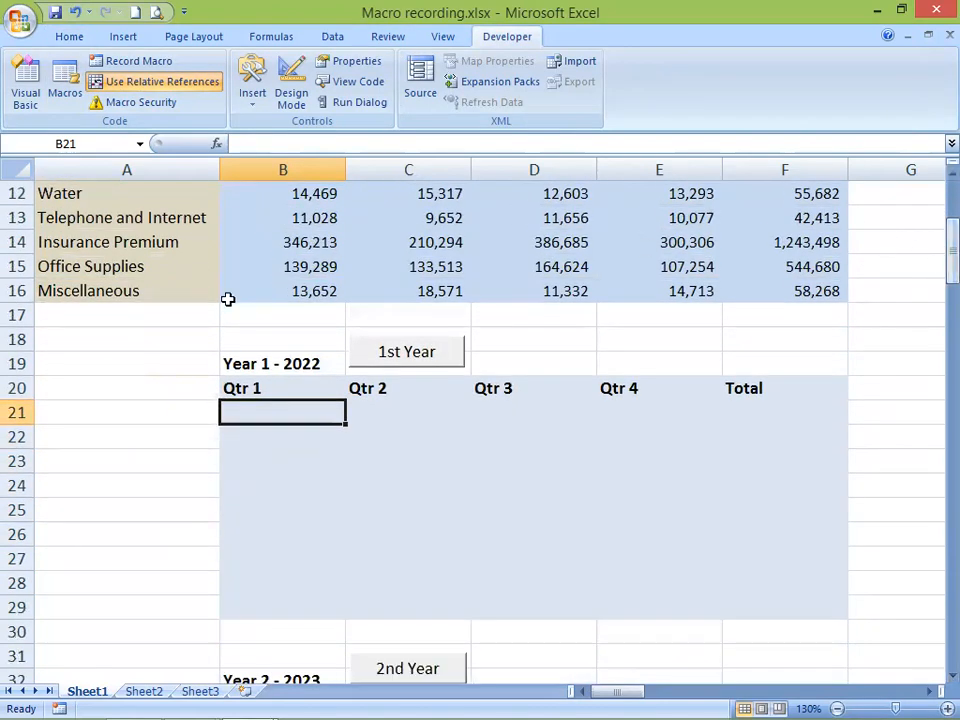
- Set up a new macro recording named TenYearPlan with the shortcut letter r, stored in This Workbook
click(147, 65)
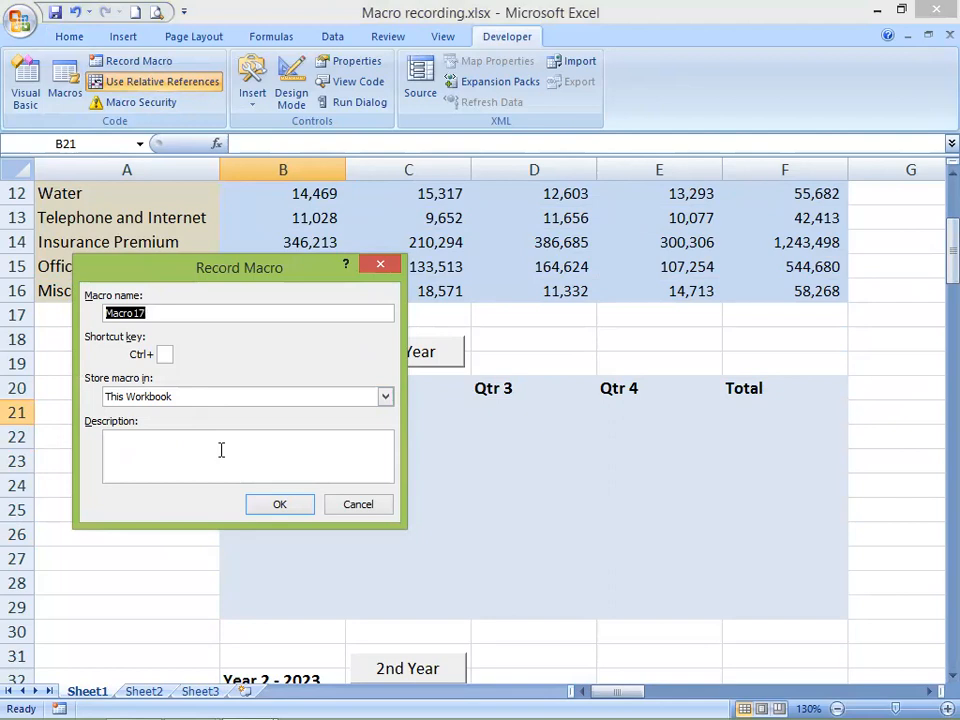
text(Ten)
text(YearPlan)
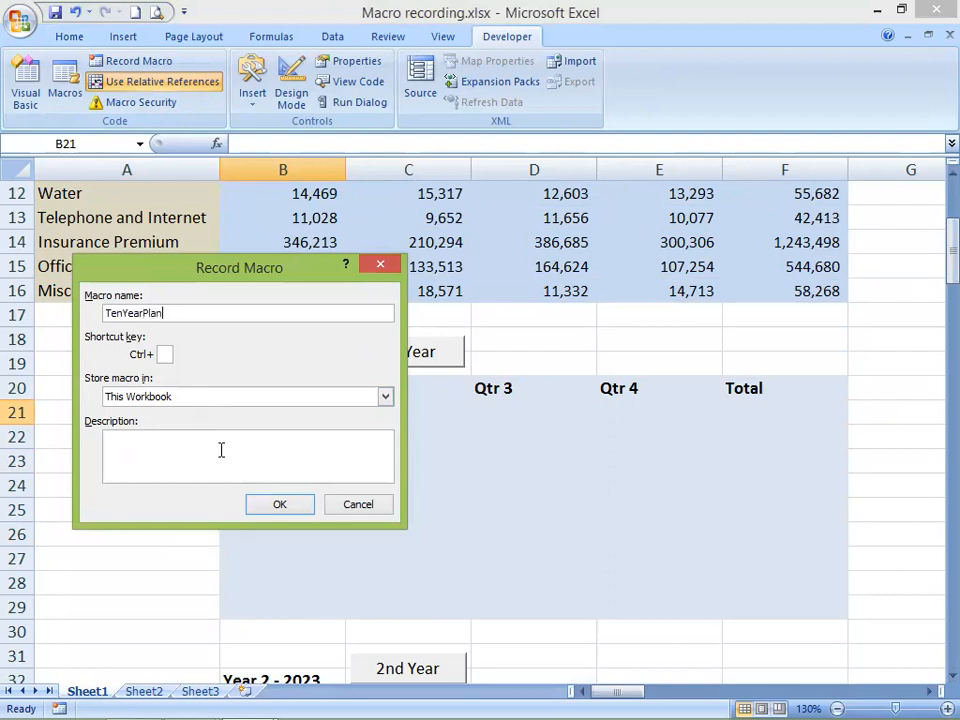
click(163, 354)
text(r)
click(386, 399)
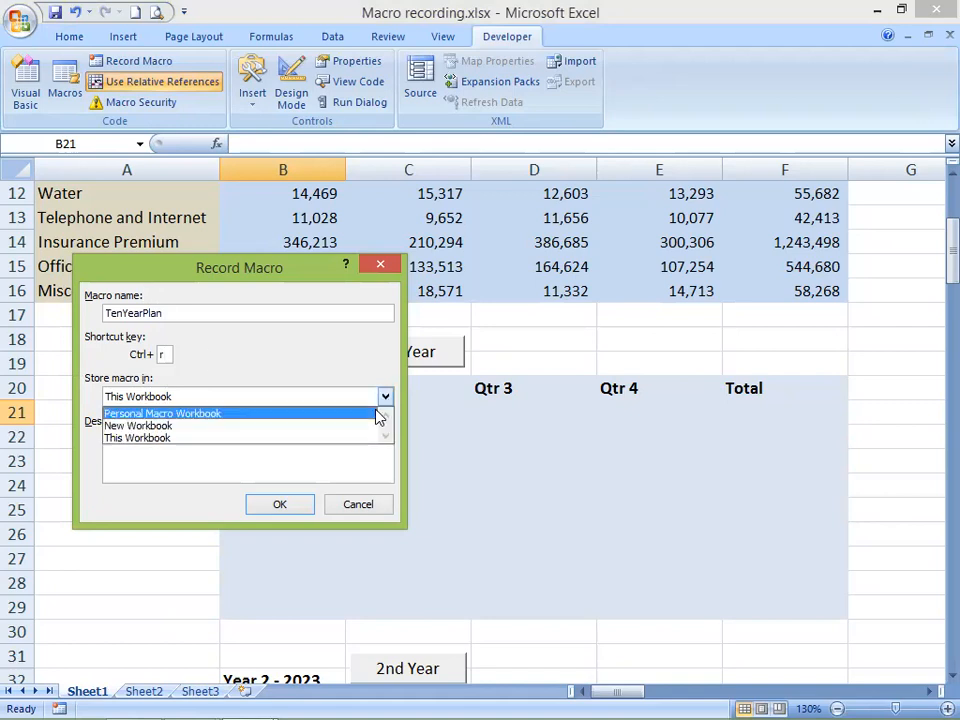
click(165, 440)
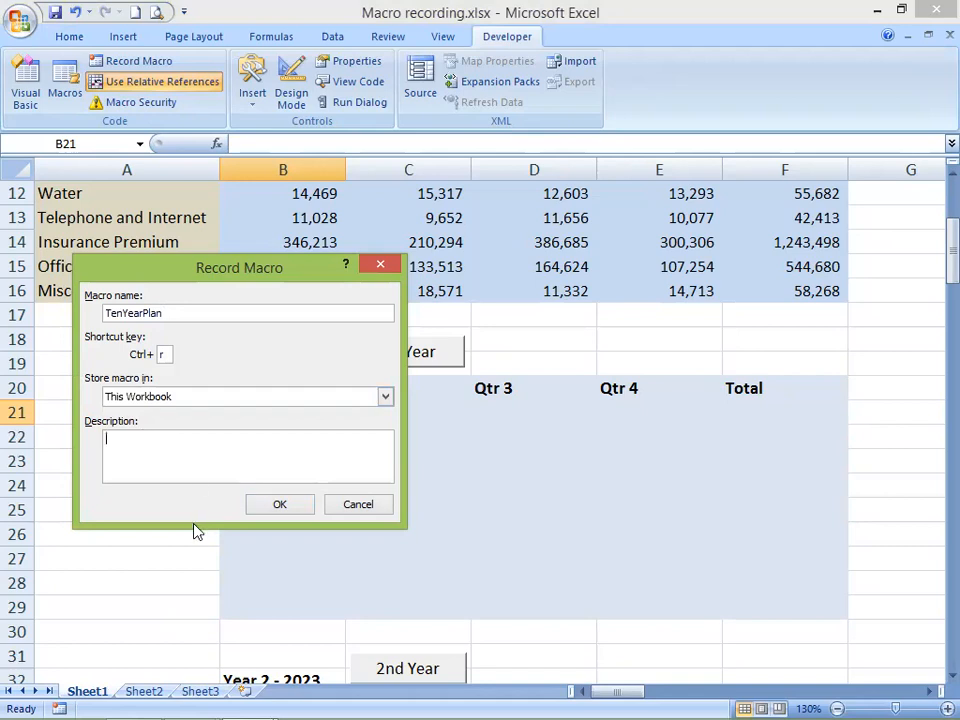
- Describe the macro as "Ten years plant with 10% YOY increment" and start recording
text(Y)
key(BackSpace)
text(Ten years plant with 10)
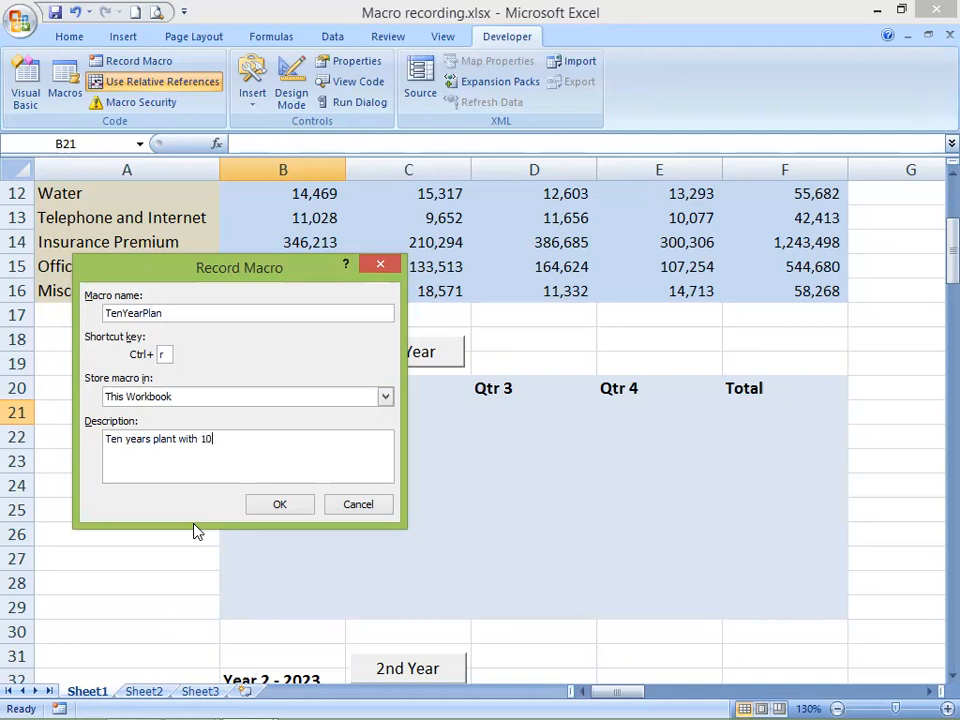
text(% YOY increment)
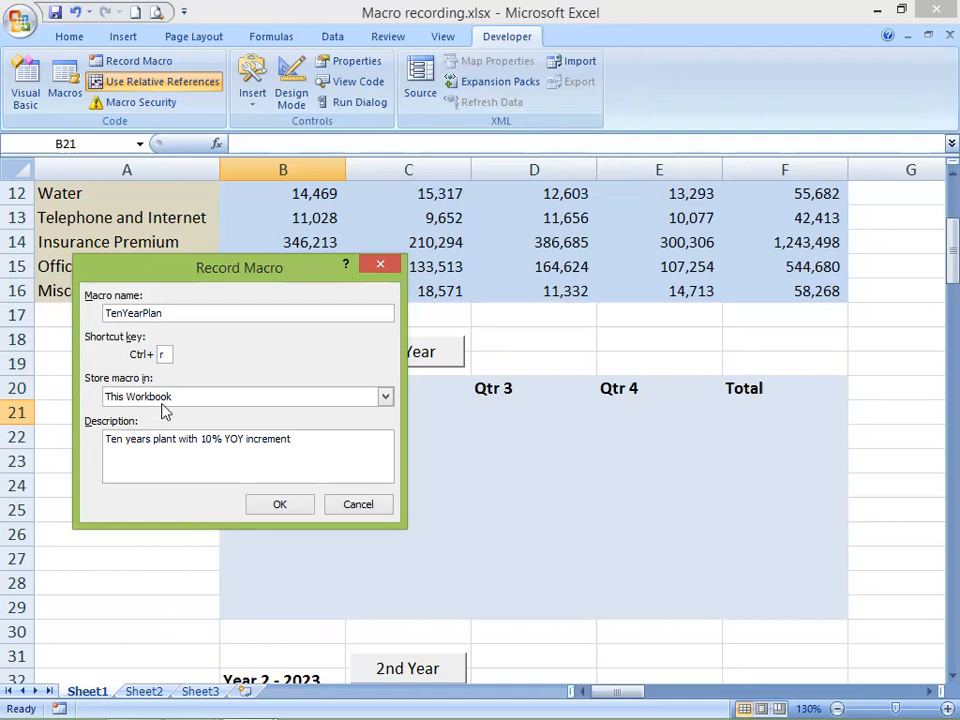
click(285, 505)
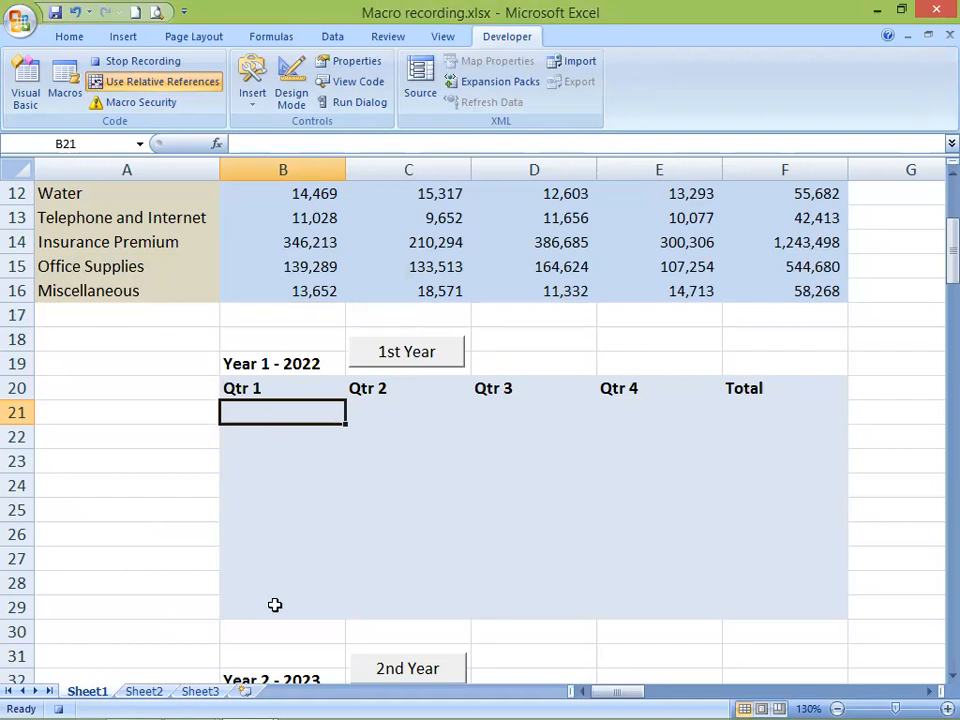
- Enter the formula =B8*1.1 in cell B21 for the Year 1 Qtr 1 direct labor cost
text(=)
scroll(278, 590, up, 2)
scroll(305, 535, up, 2)
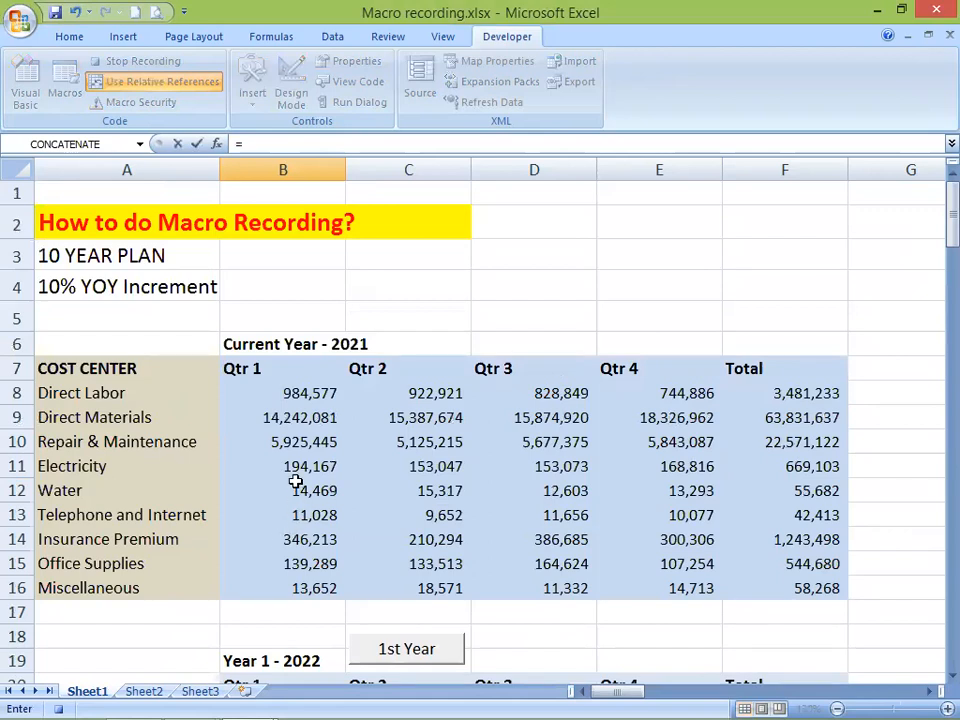
click(296, 396)
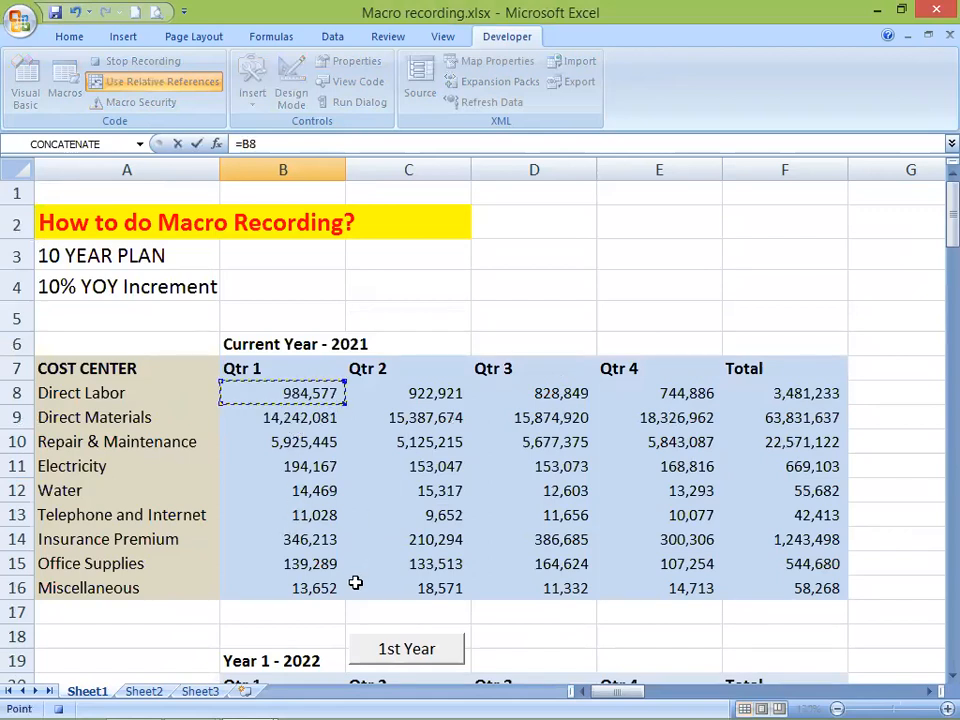
text(*)
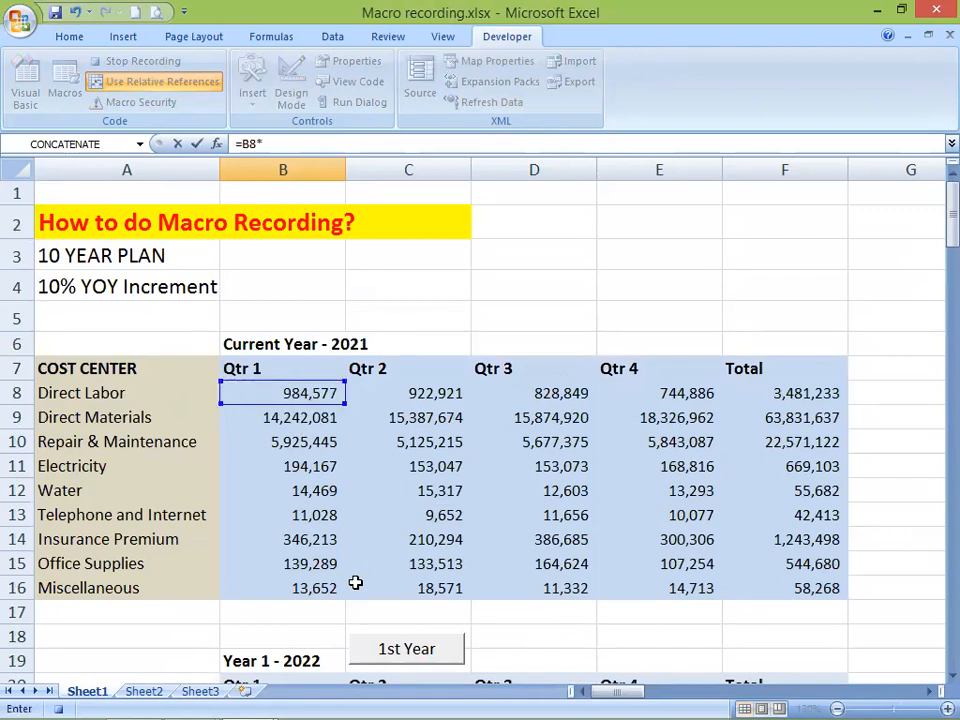
text(1.1)
key(Return)
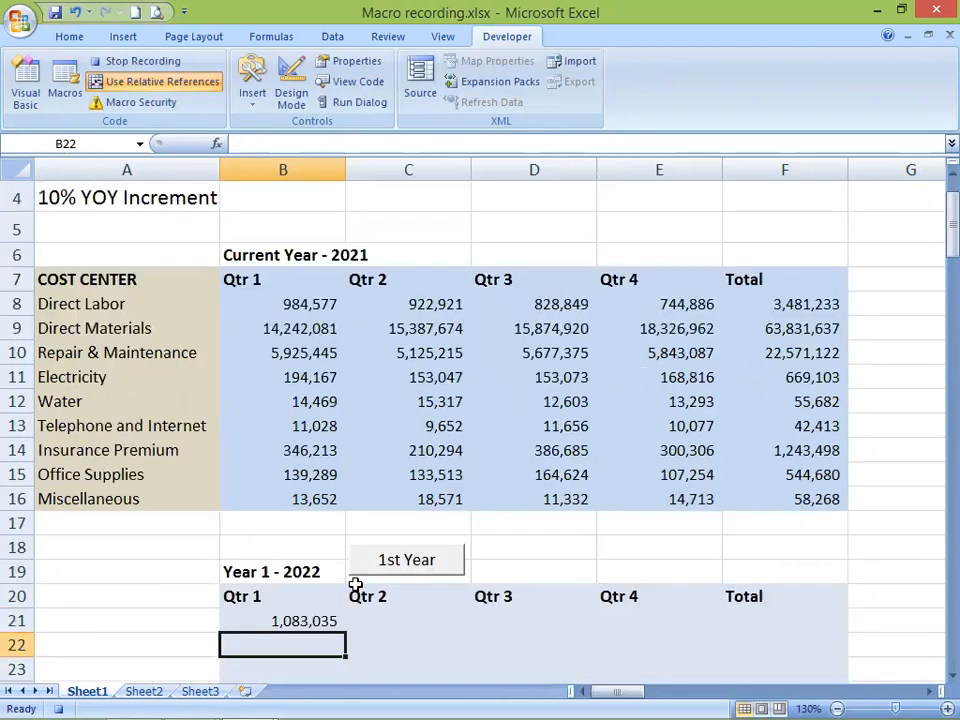
- Fill the B21 formula across all four quarters and down to row 29, covering B21:E29
key(Up)
scroll(154, 559, down, 2)
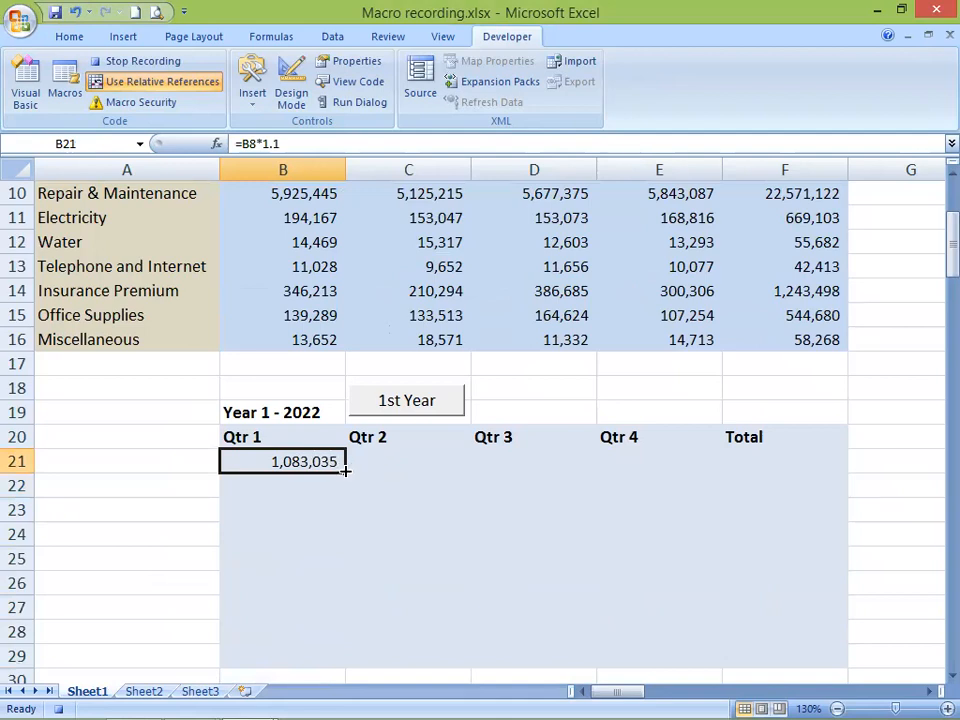
drag(345, 470, 725, 665)
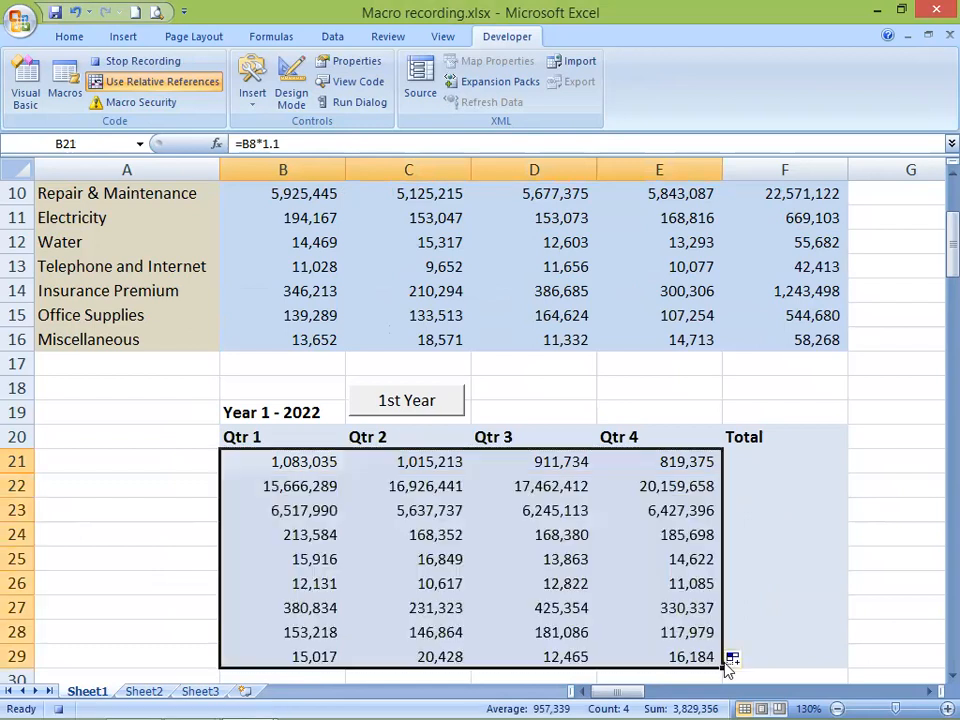
- Total the four quarters in F21 with =SUM(B21:E21) and fill the sum down to F29
click(758, 458)
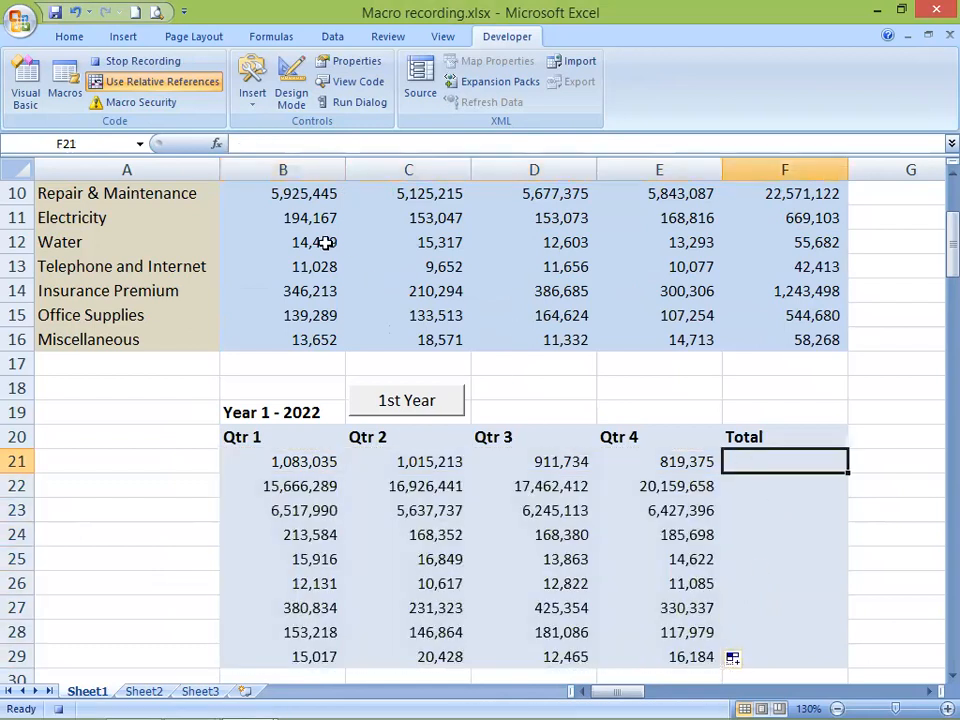
click(69, 37)
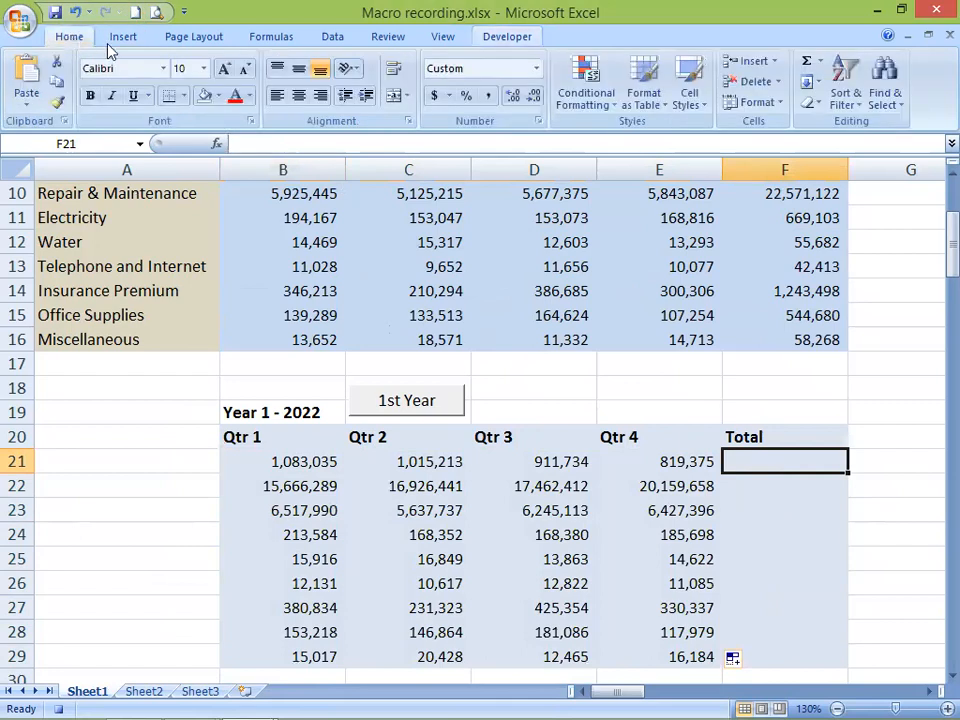
click(806, 66)
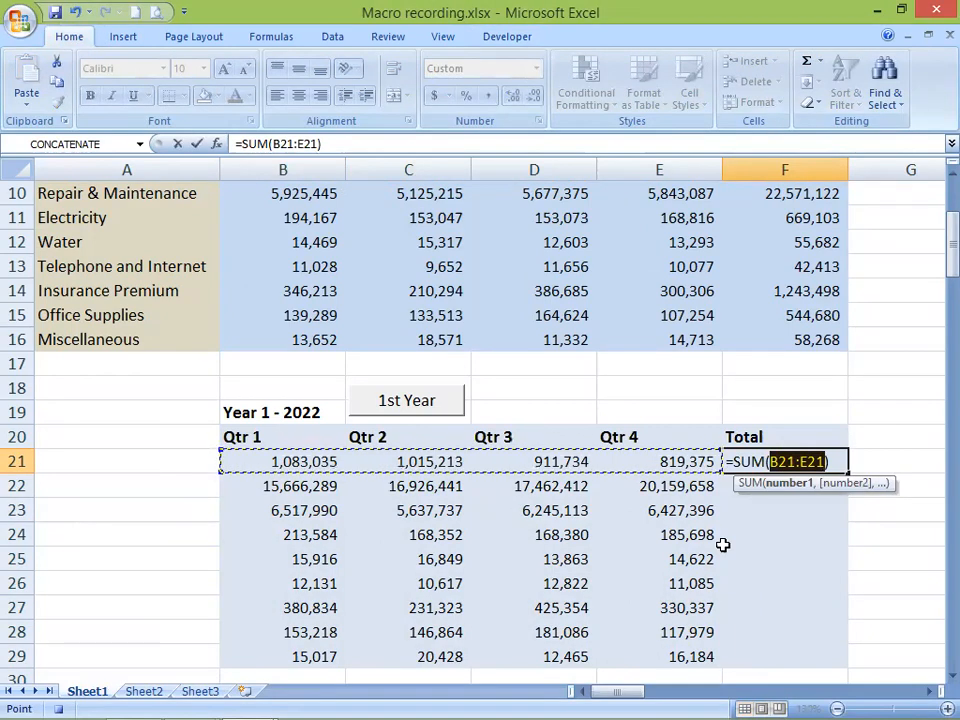
key(Return)
click(830, 468)
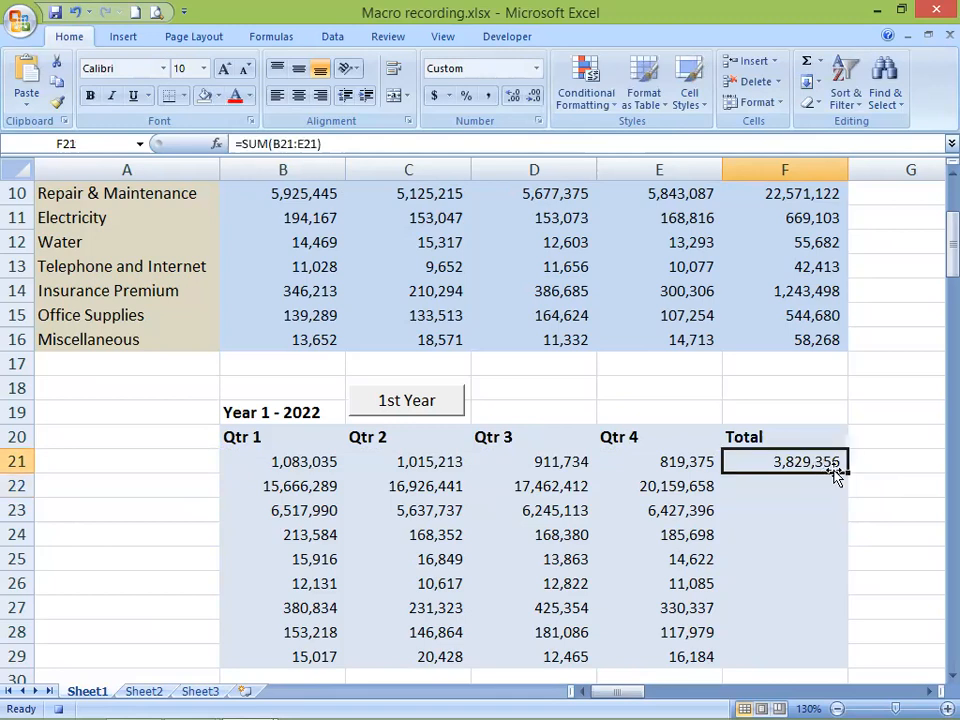
drag(846, 472, 768, 668)
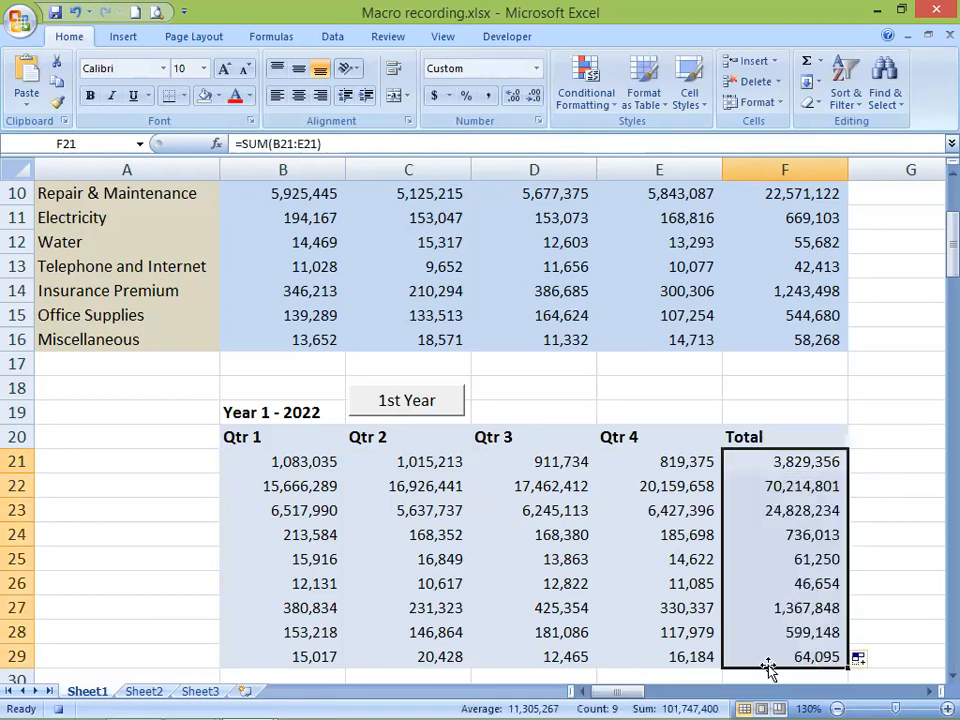
- Select cell B34, the first Qtr 1 cell of the Year 2 - 2023 table, and stop the macro recording
click(516, 580)
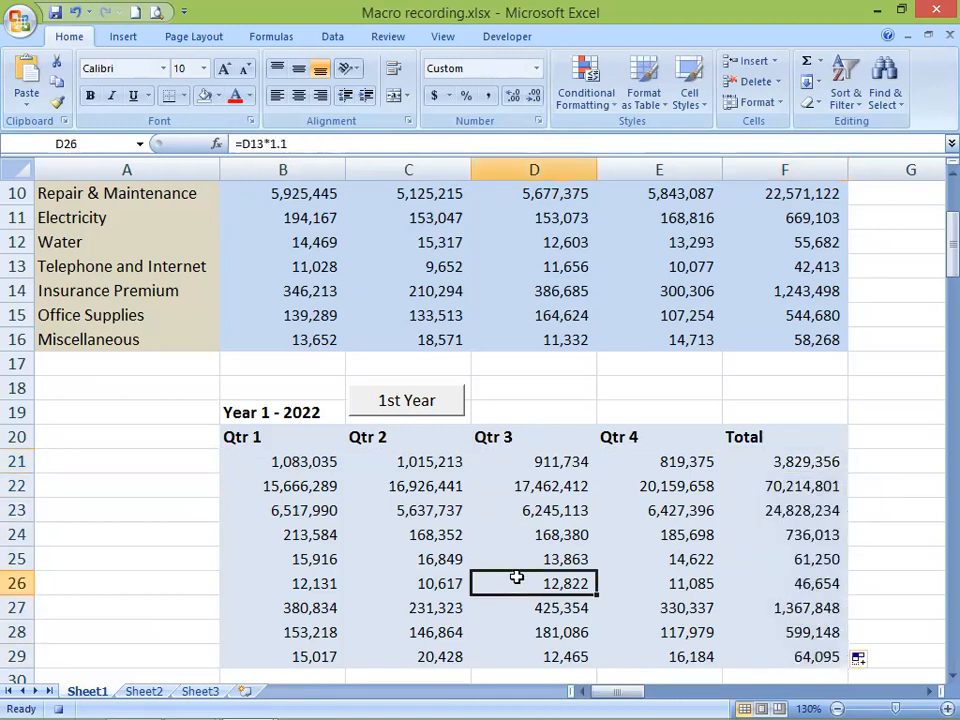
scroll(516, 578, down, 3)
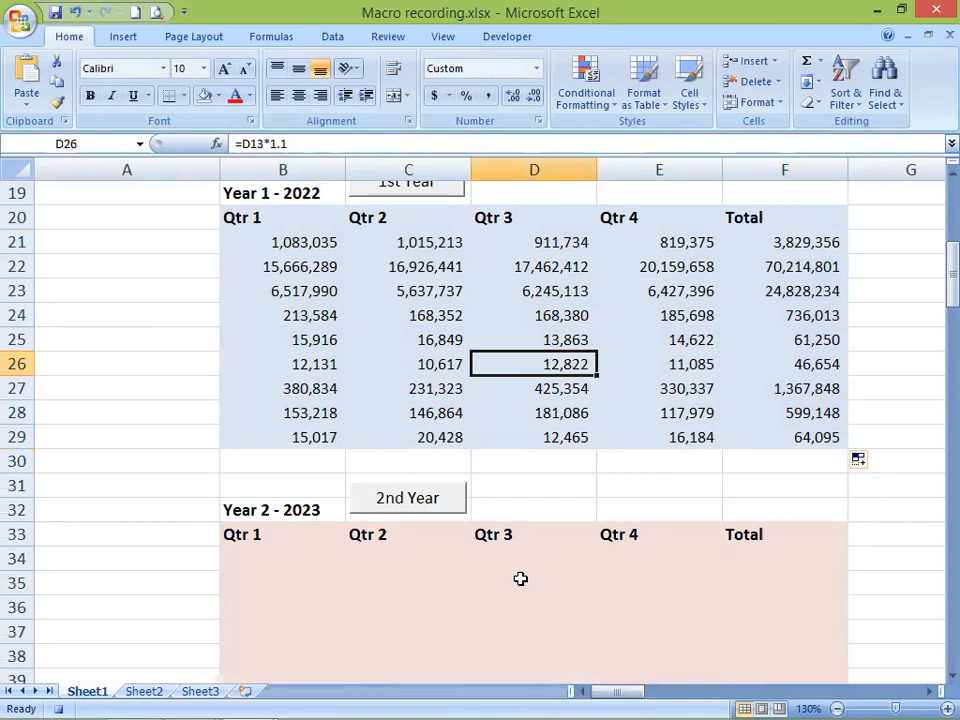
click(253, 553)
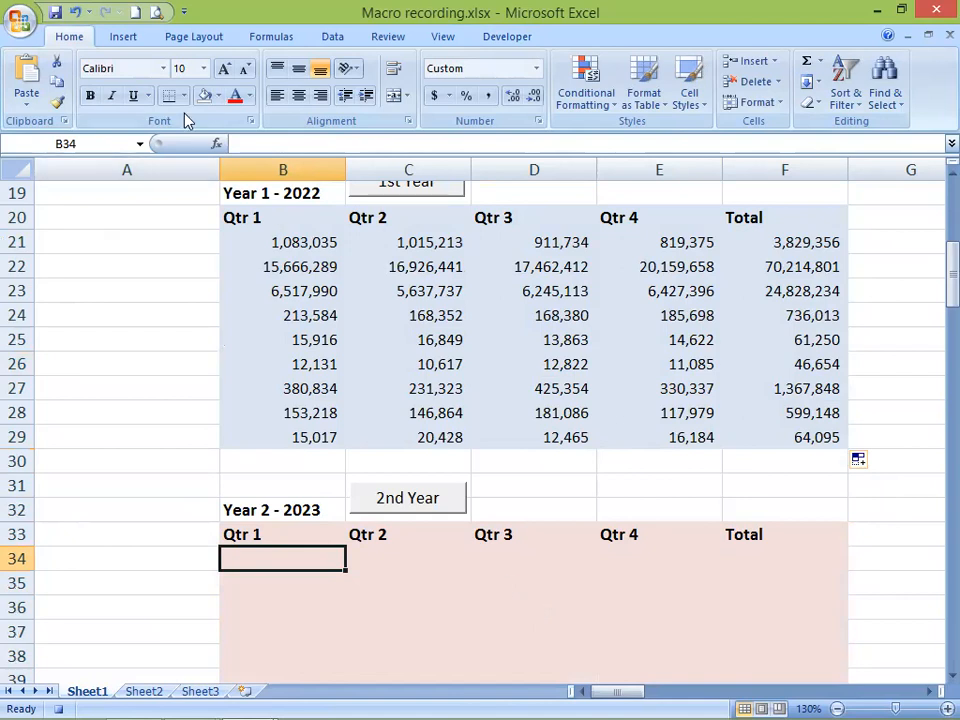
click(522, 40)
click(130, 61)
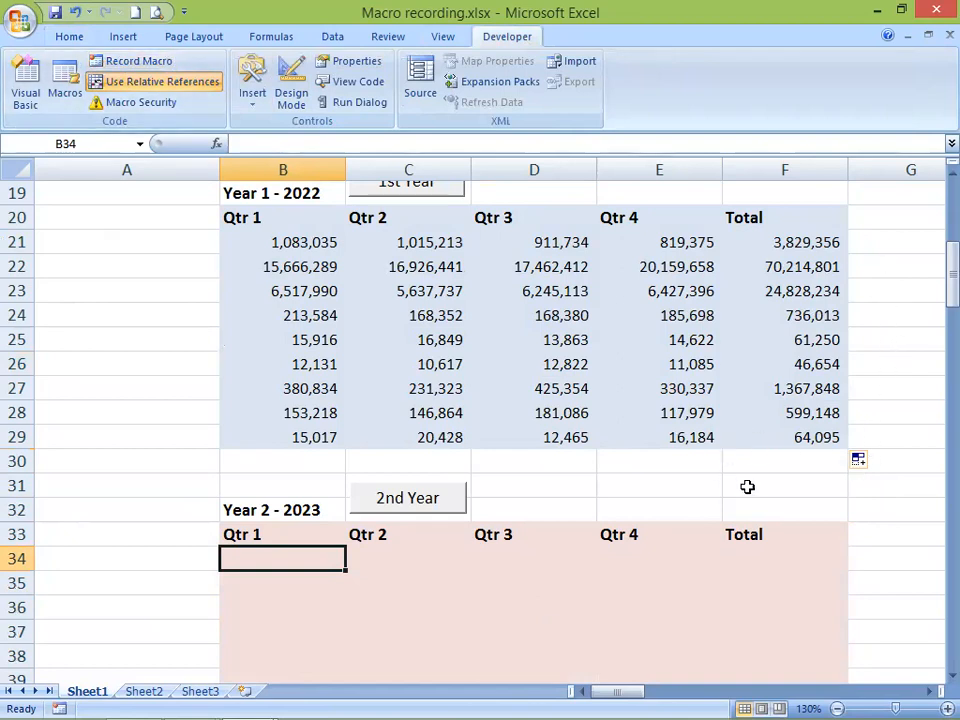
- Run the TenYearPlan macro from cell B34 to fill the Year 2 - 2023 table and review the figures
scroll(718, 501, up, 1)
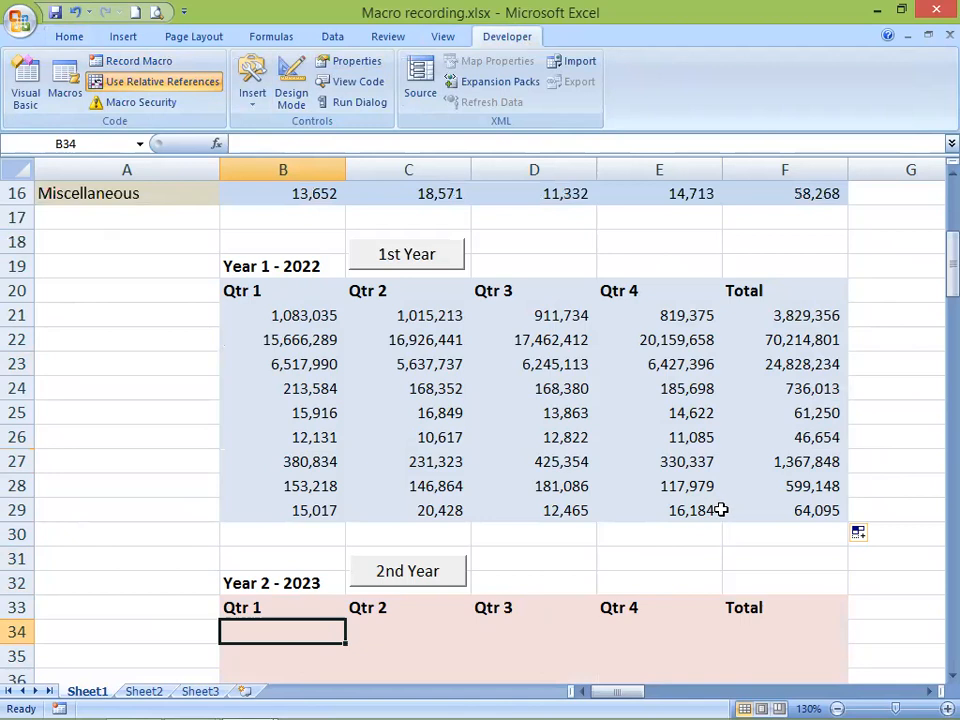
scroll(724, 509, up, 2)
scroll(726, 511, down, 3)
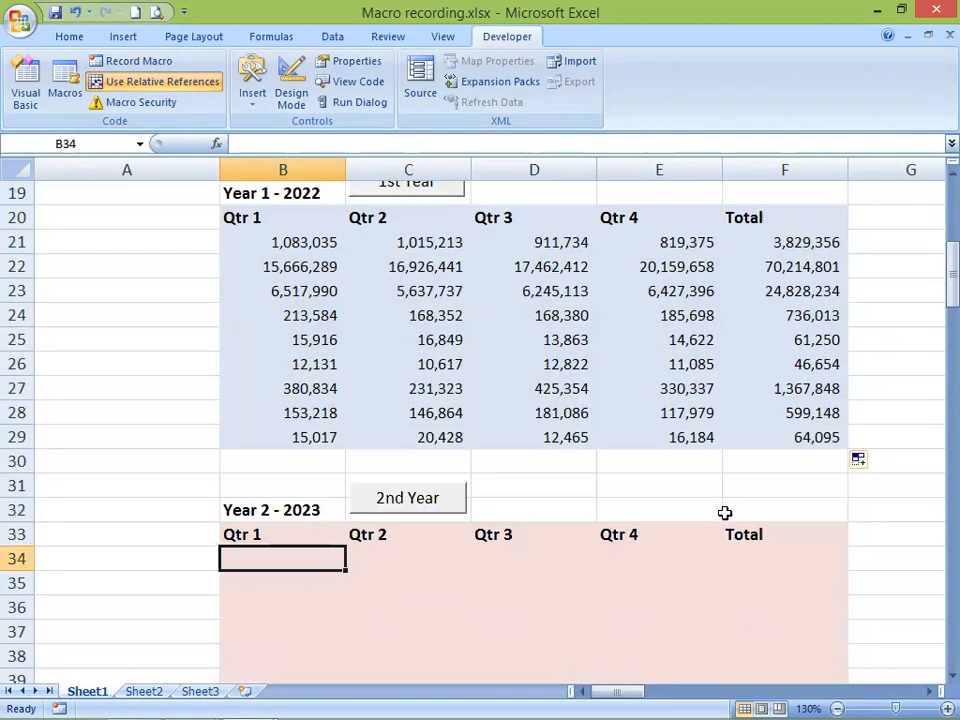
click(65, 85)
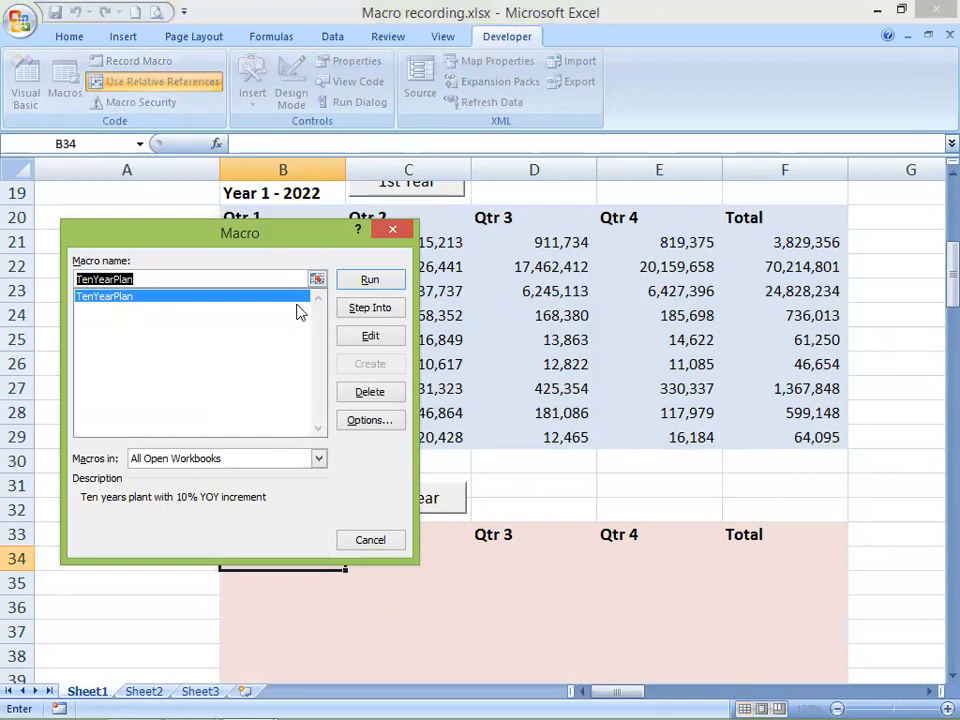
click(372, 282)
scroll(854, 434, up, 3)
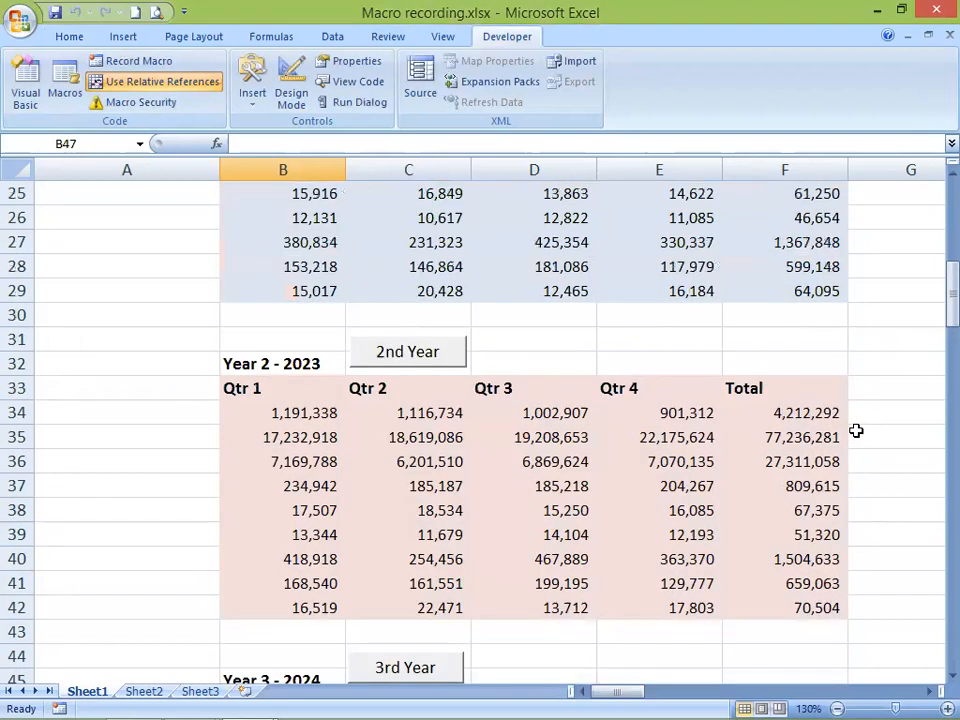
scroll(856, 431, down, 2)
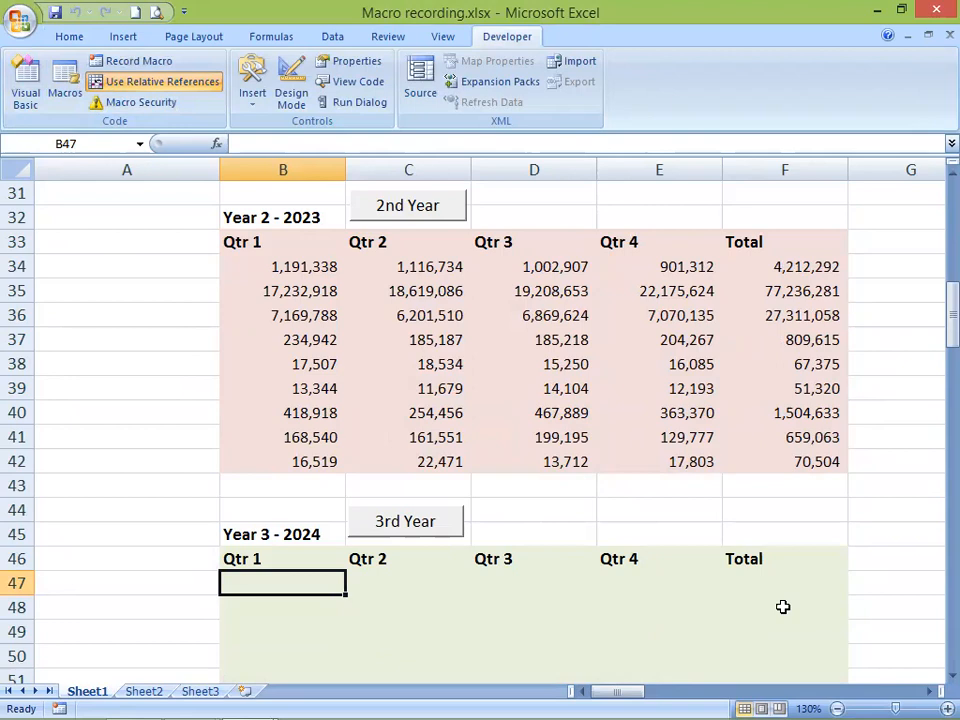
- Run the recorded macro two more times to fill the Year 3 - 2024 and Year 4 - 2025 tables
key(ctrl+q)
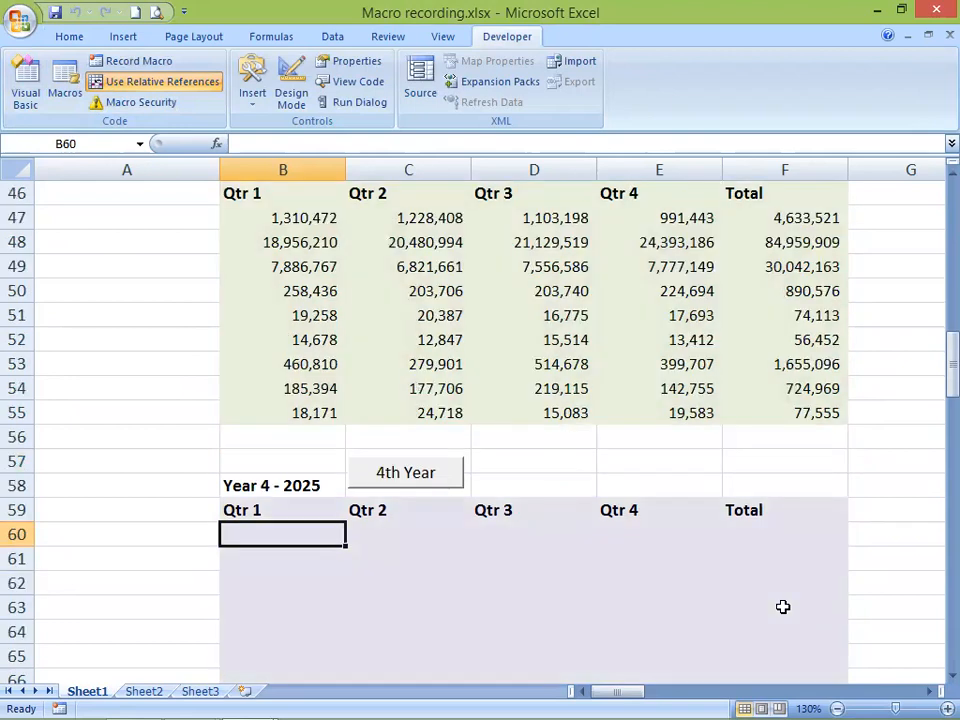
key(ctrl+q)
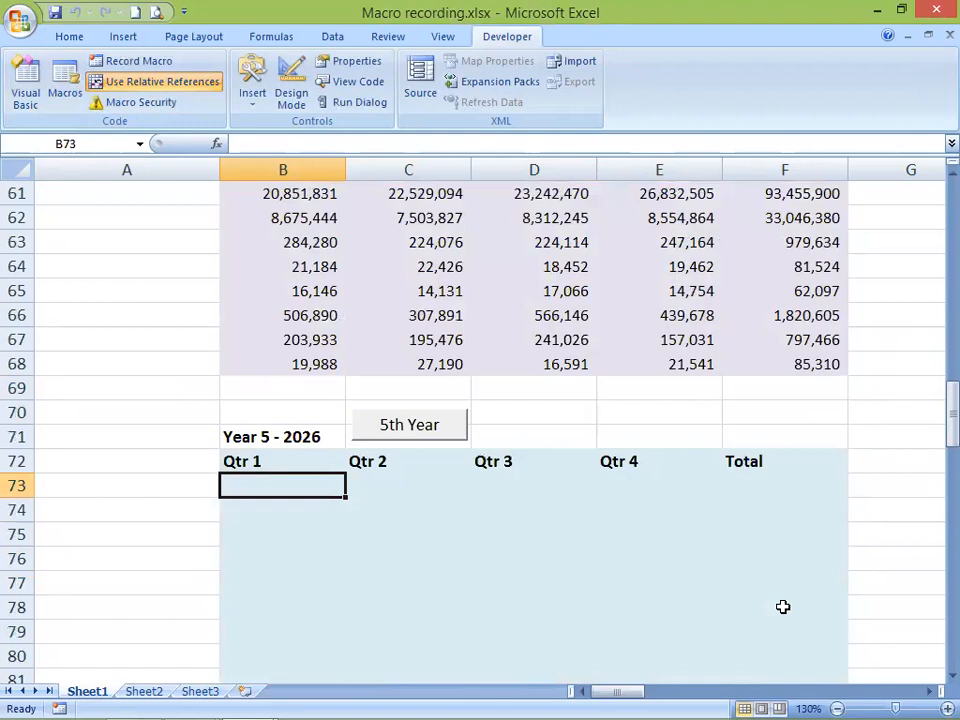
- Run the recorded macro six more times to fill the Year 5 - 2026 through Year 10 - 2031 tables and review the figures
key(ctrl+q)
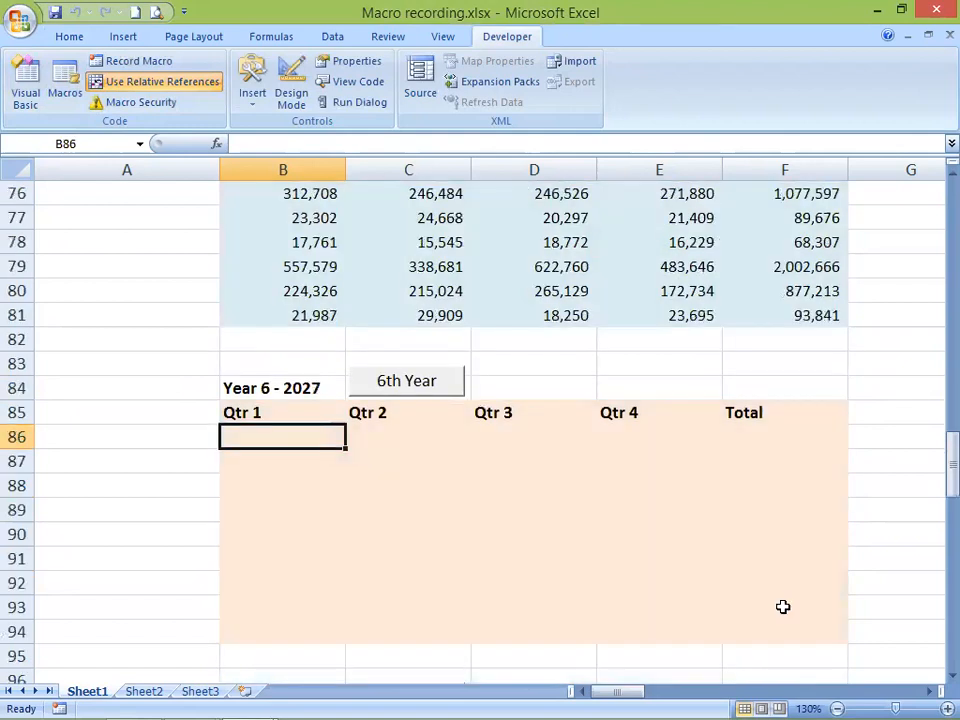
key(ctrl+q)
key(ctrl+q)
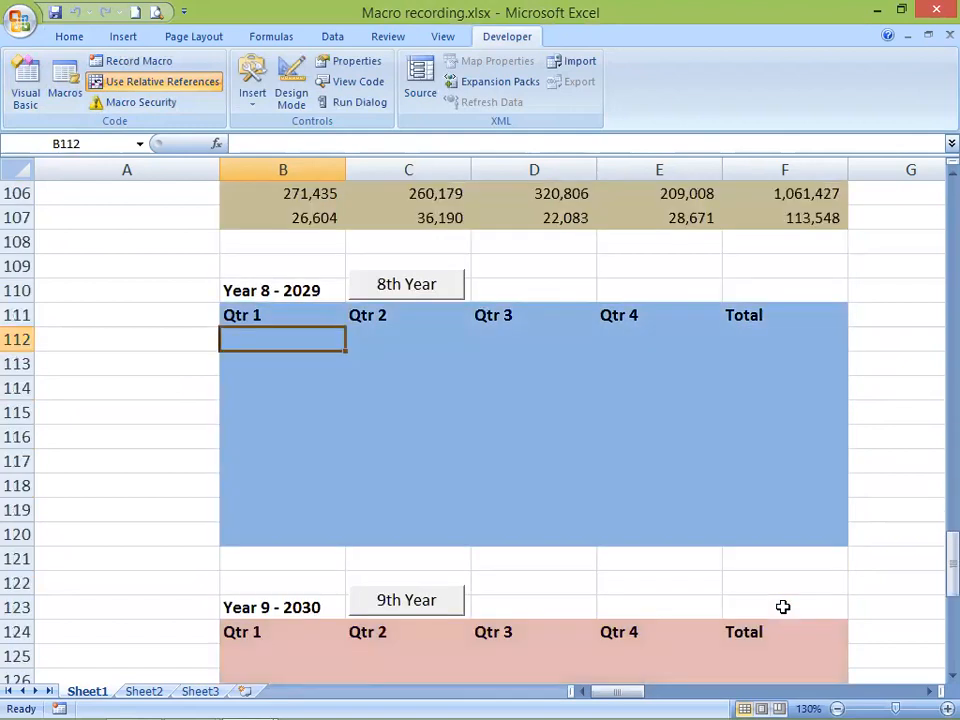
key(ctrl+q)
key(ctrl+q)
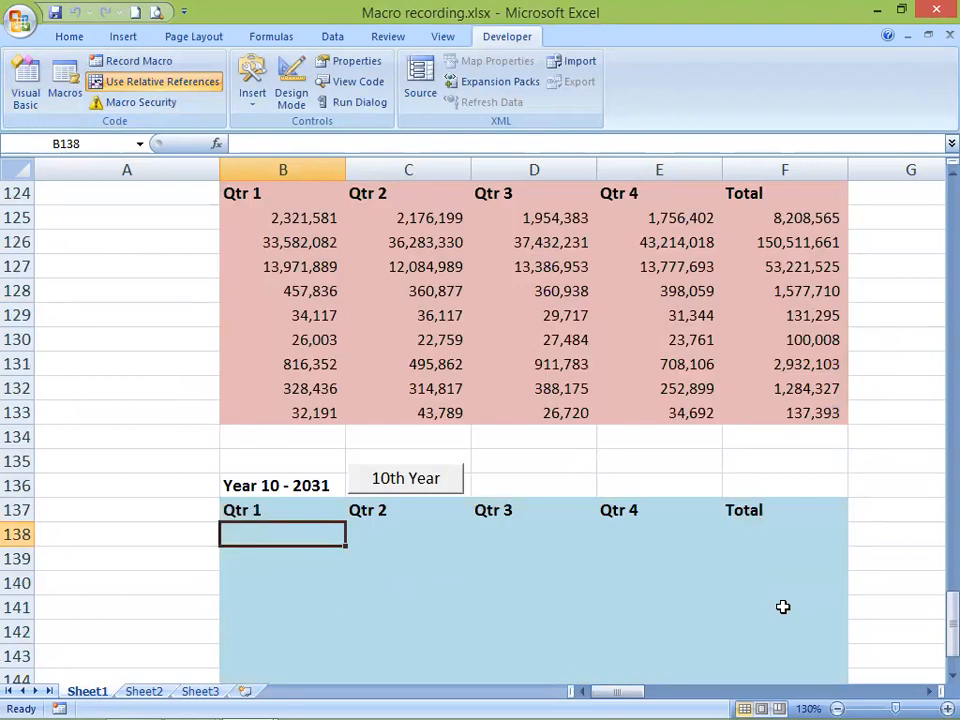
key(ctrl+q)
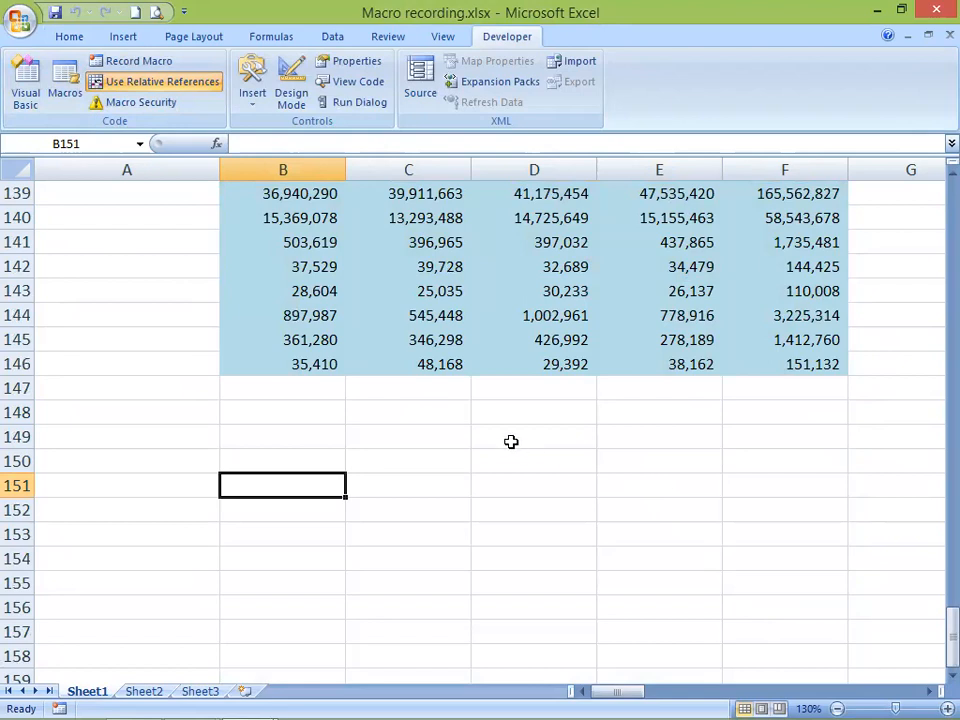
click(328, 386)
scroll(493, 384, up, 5)
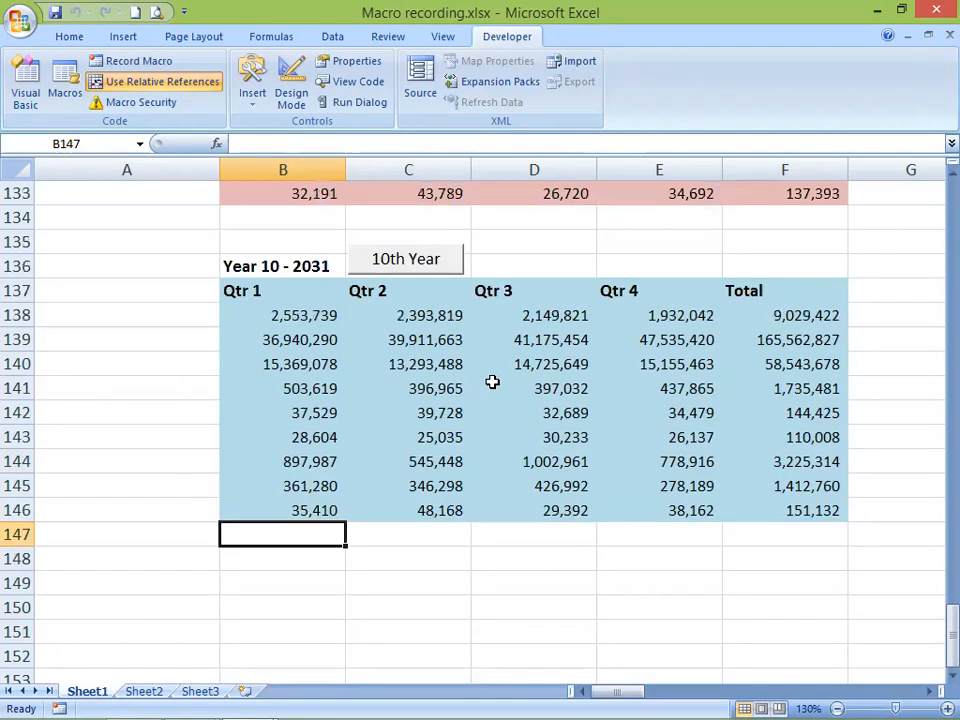
scroll(572, 441, up, 13)
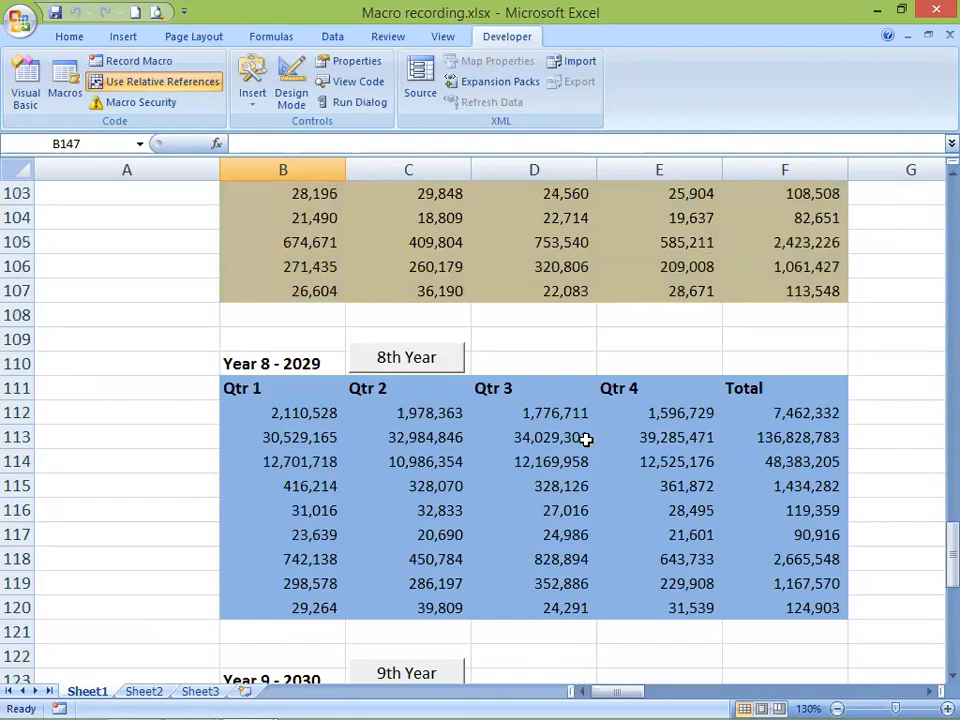
scroll(590, 440, up, 3)
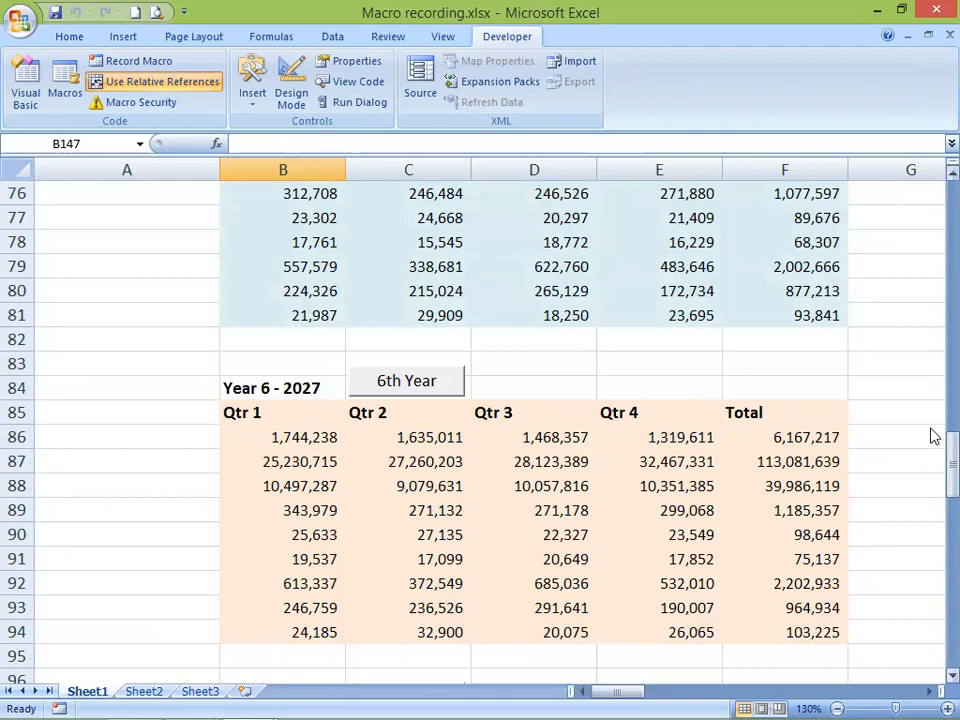
- Insert a form-control button across rows 3 and 4, mainly over column D, and assign the TenYearPlan macro to it
drag(936, 440, 932, 172)
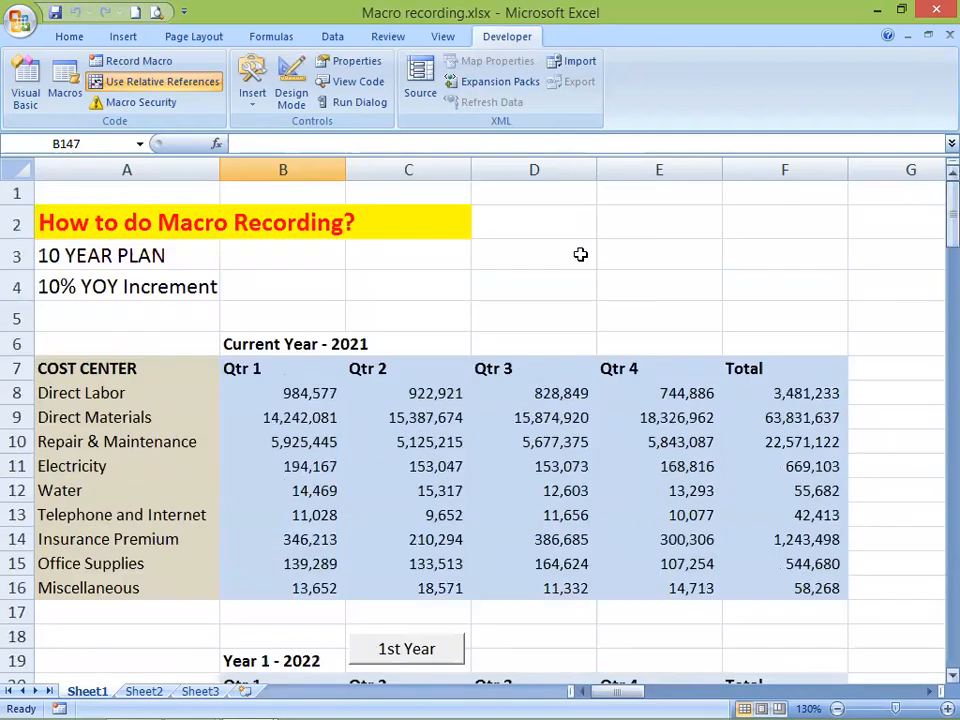
right_click(405, 284)
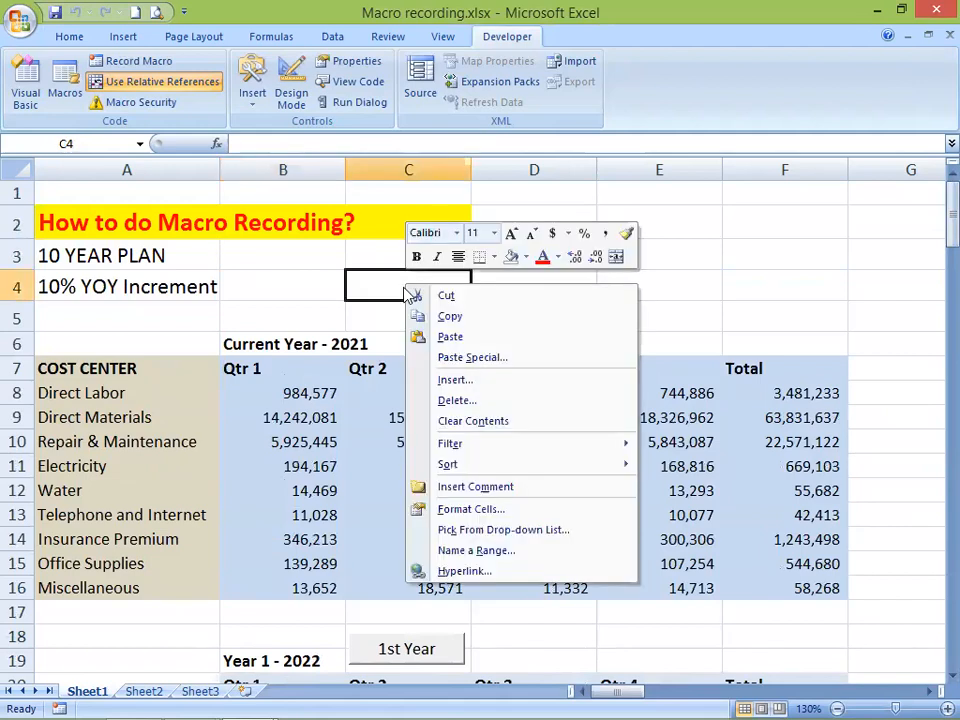
click(354, 281)
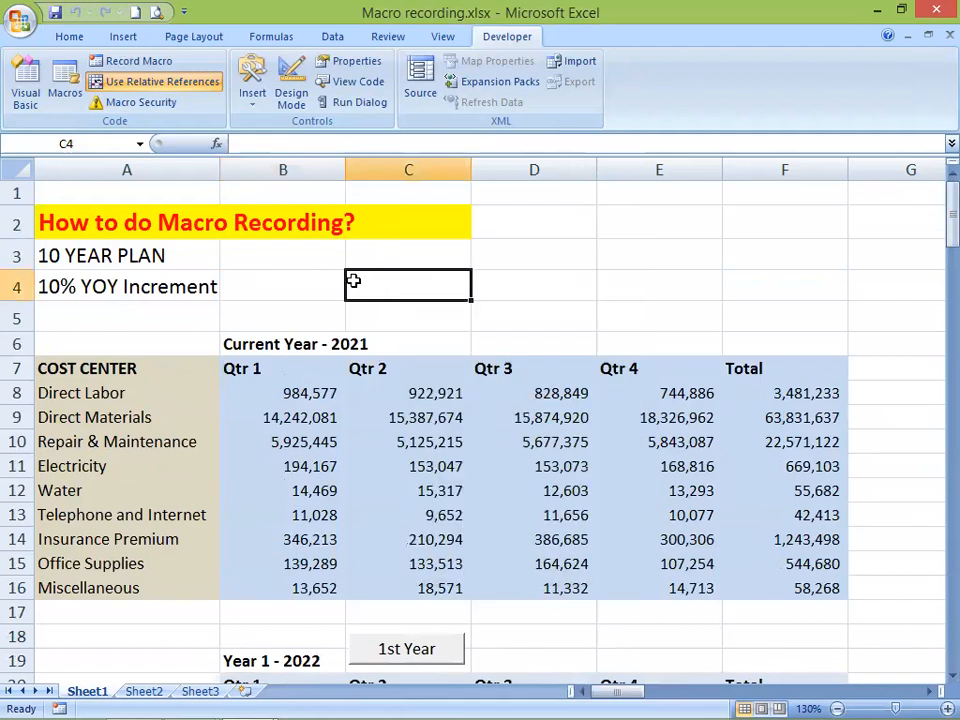
click(254, 95)
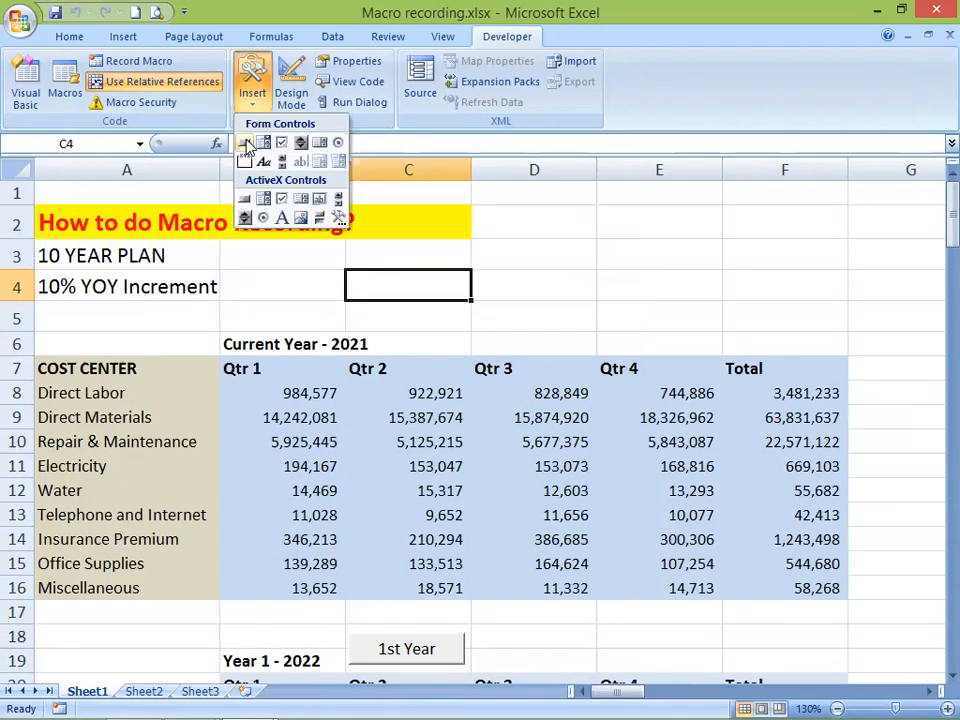
click(247, 145)
mouse_move(453, 250)
mouse_down()
mouse_move(557, 270)
mouse_move(605, 294)
mouse_up()
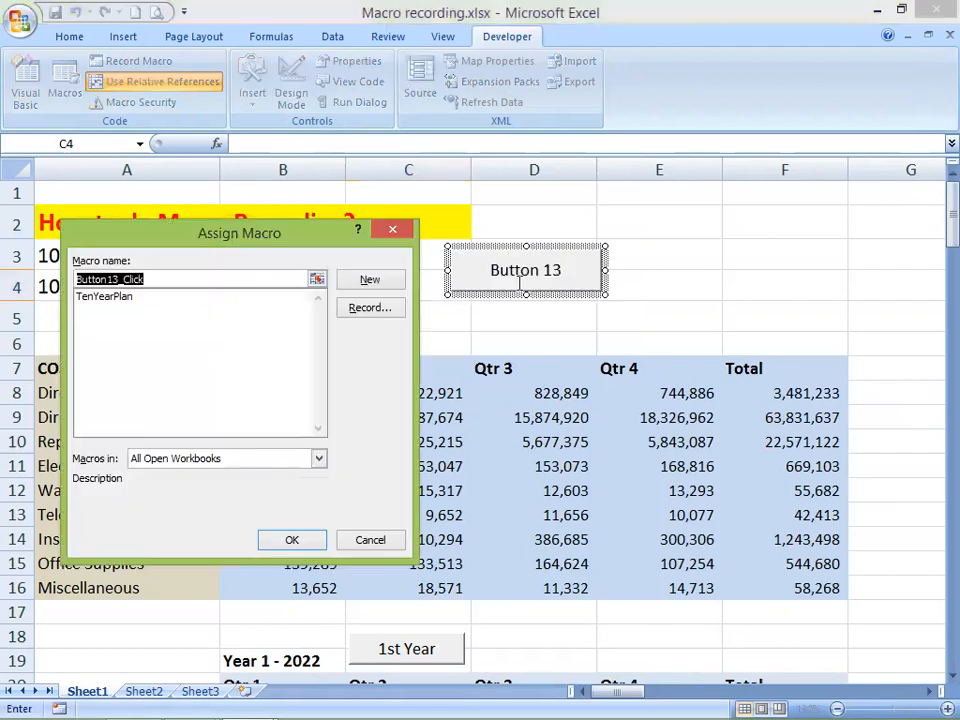
click(110, 297)
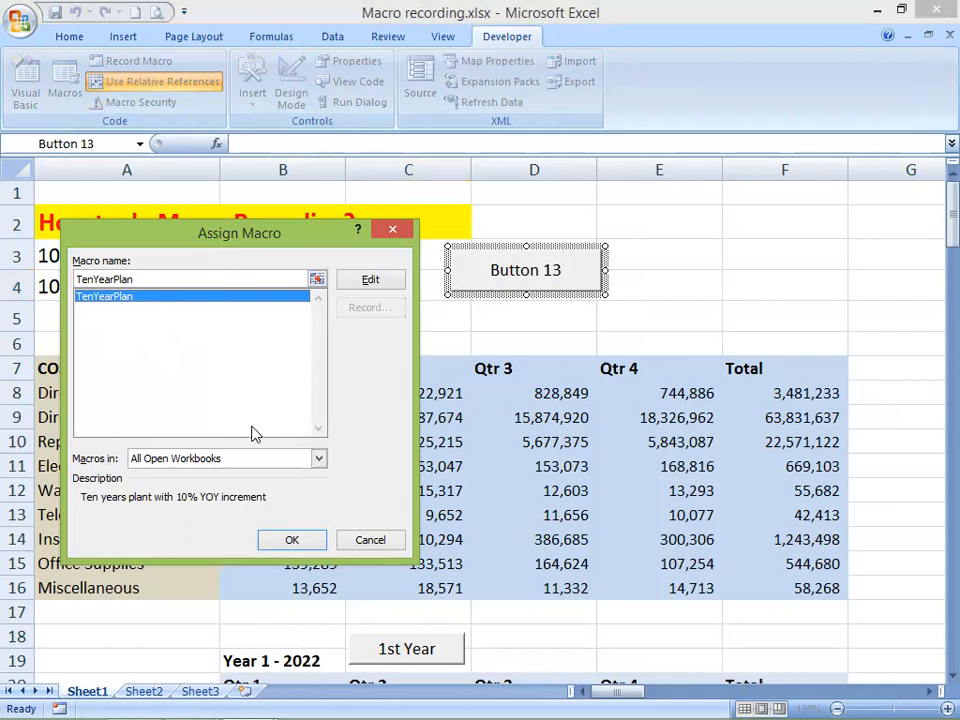
click(292, 540)
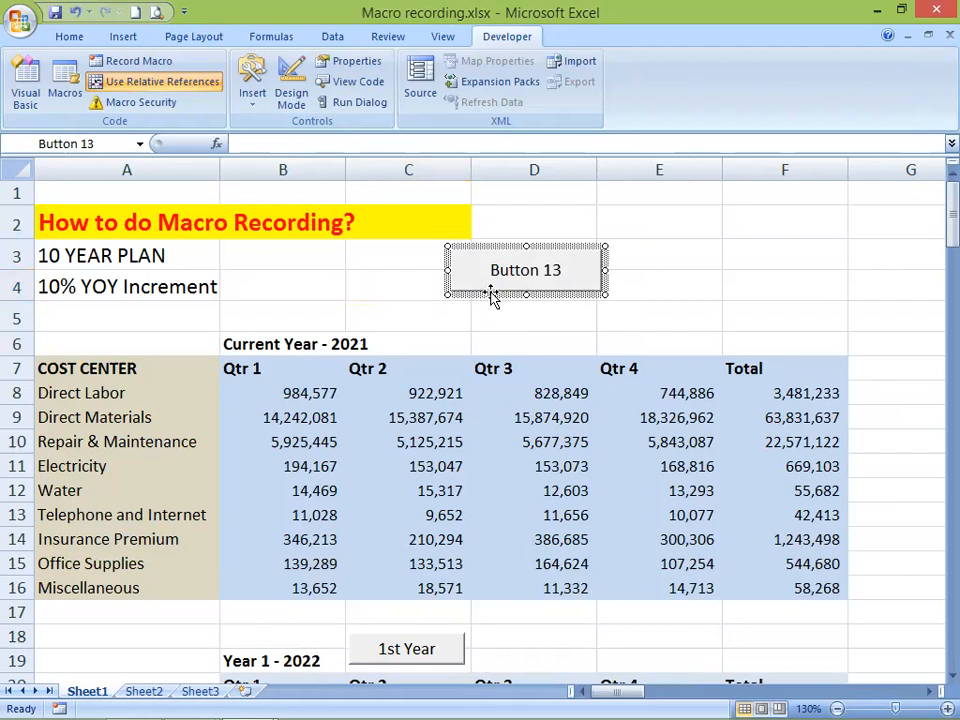
- Change the new button's label to "ten years" and deselect it
right_click(492, 298)
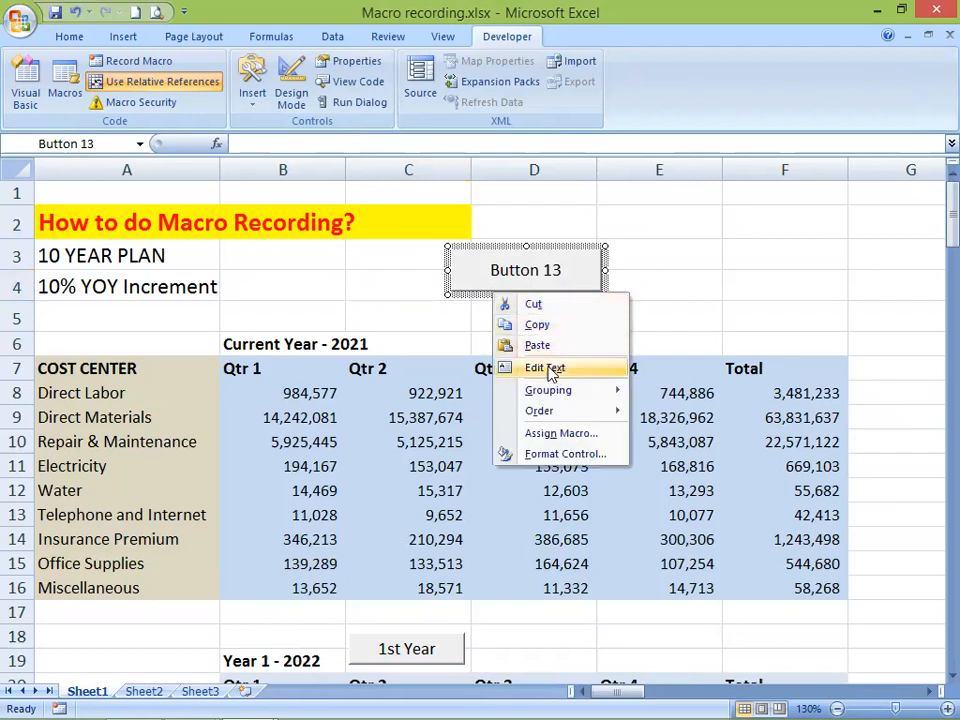
click(560, 368)
key(Delete)
key(Delete)
key(Delete)
key(Delete)
key(Delete)
key(Delete)
key(Delete)
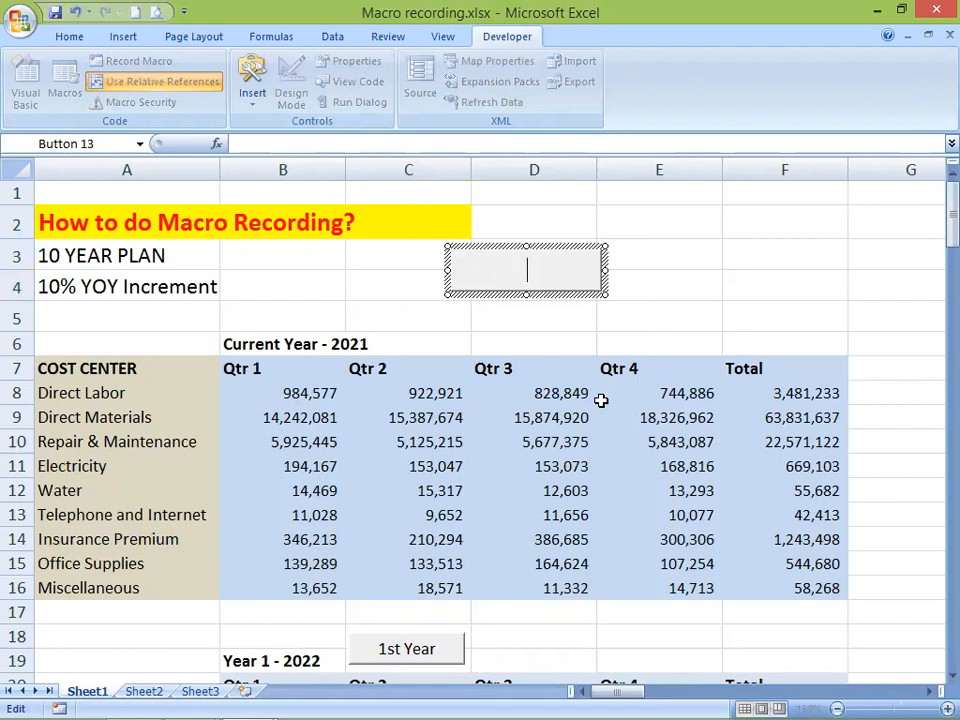
text(ten years)
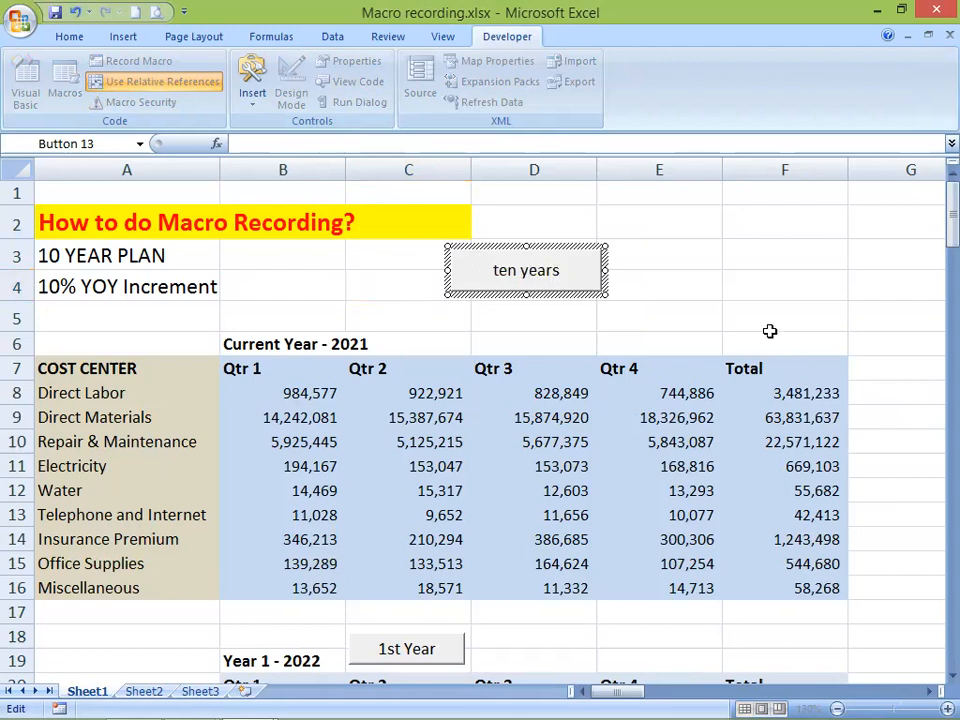
click(735, 292)
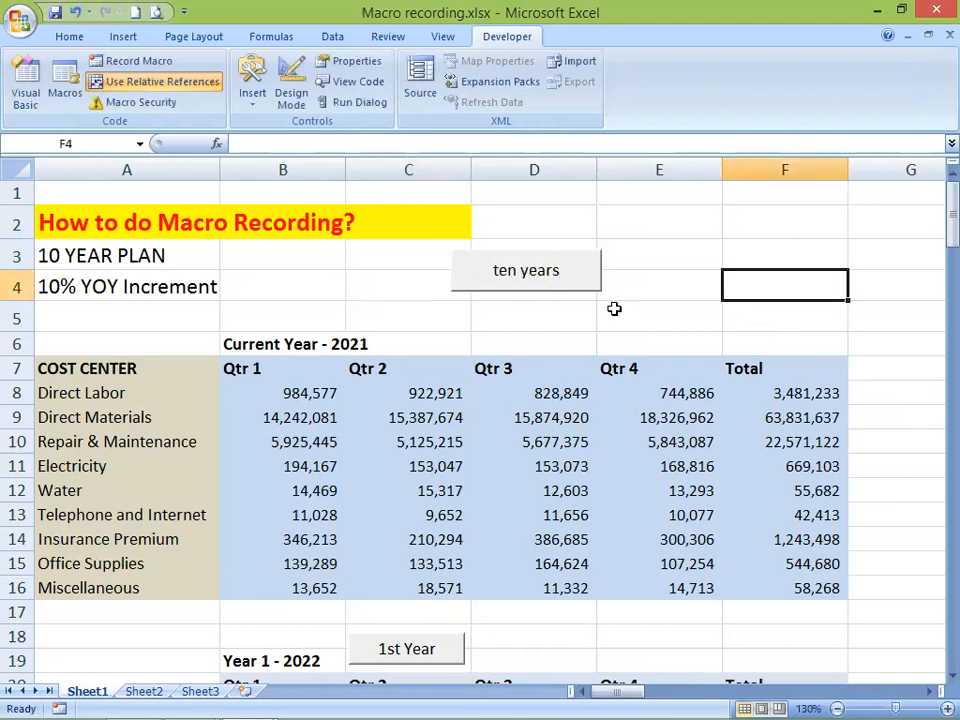
- Clear the Year 1 - 2022 figures in B21:F29 and refill them by running the ten years button from cell B21
scroll(884, 471, down, 5)
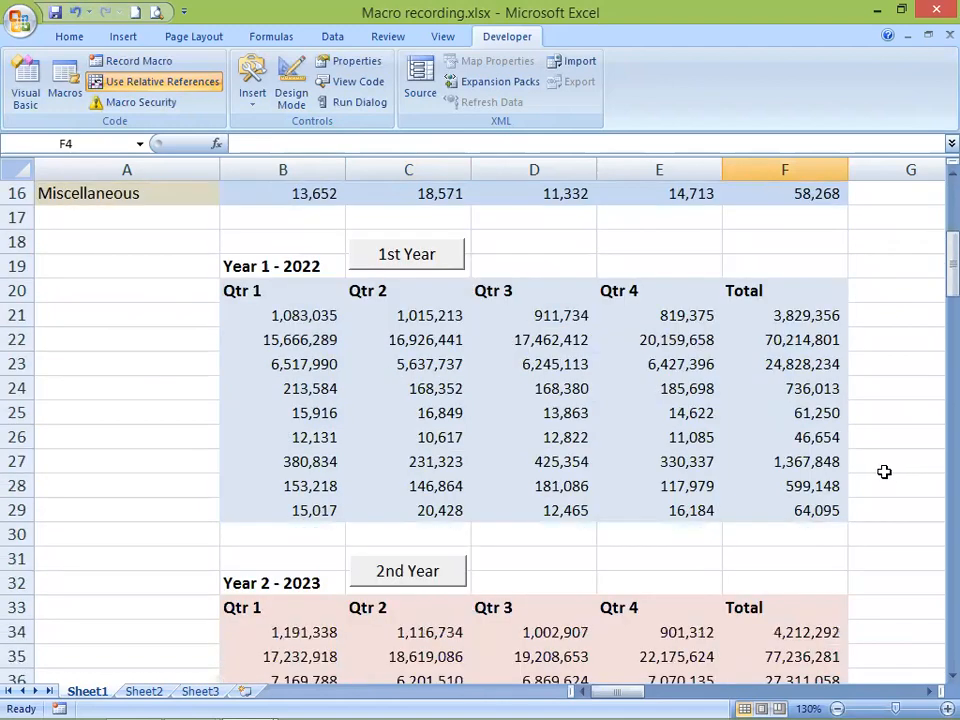
drag(261, 315, 797, 510)
key(Delete)
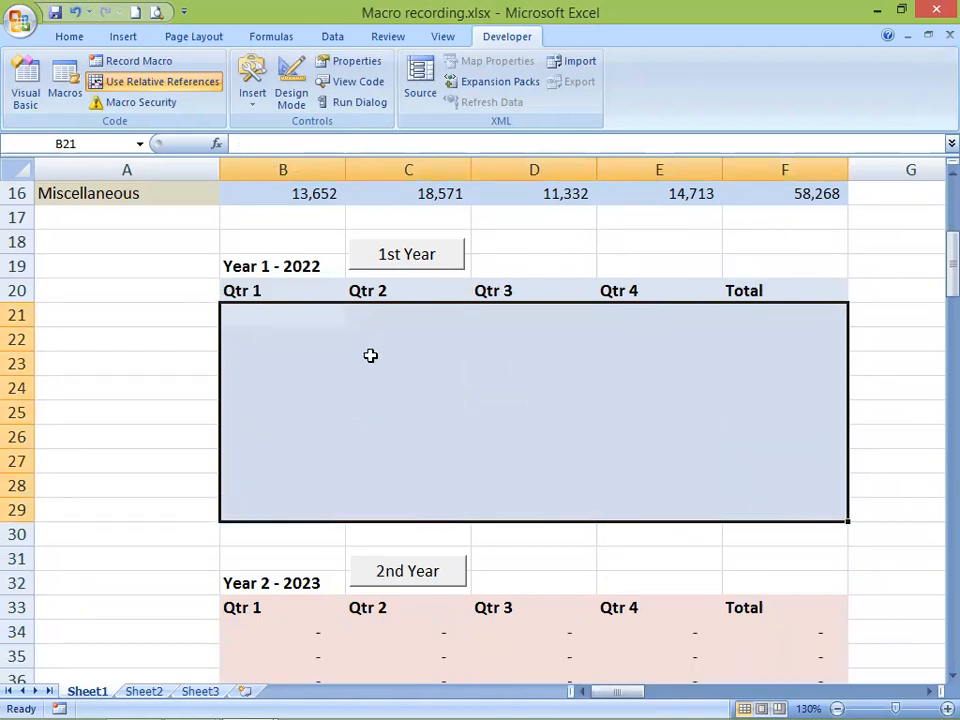
click(309, 317)
scroll(414, 296, up, 5)
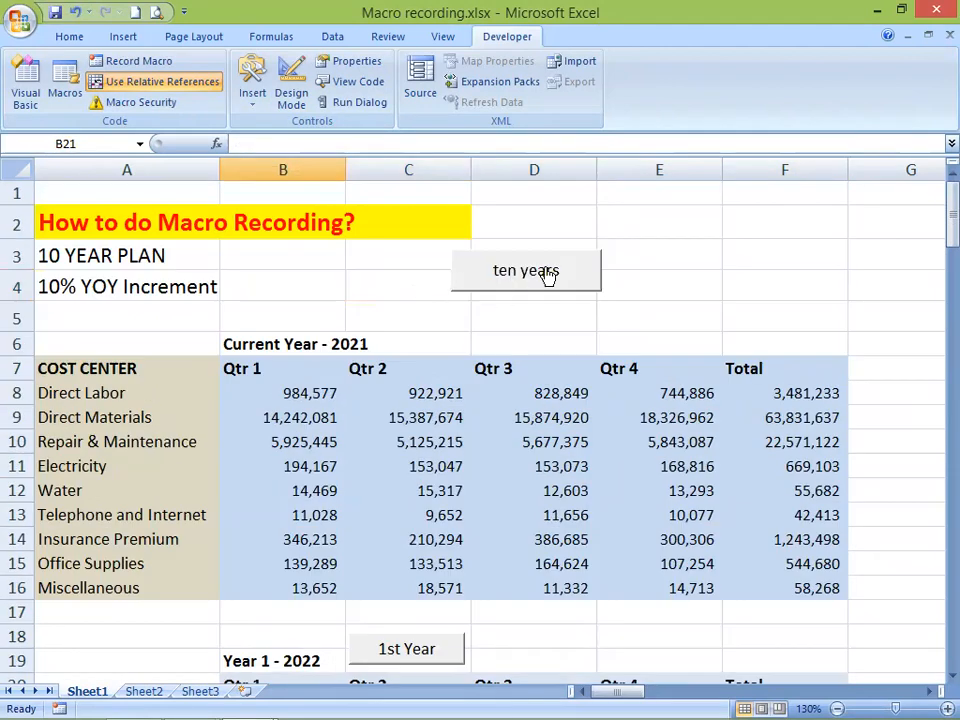
click(545, 276)
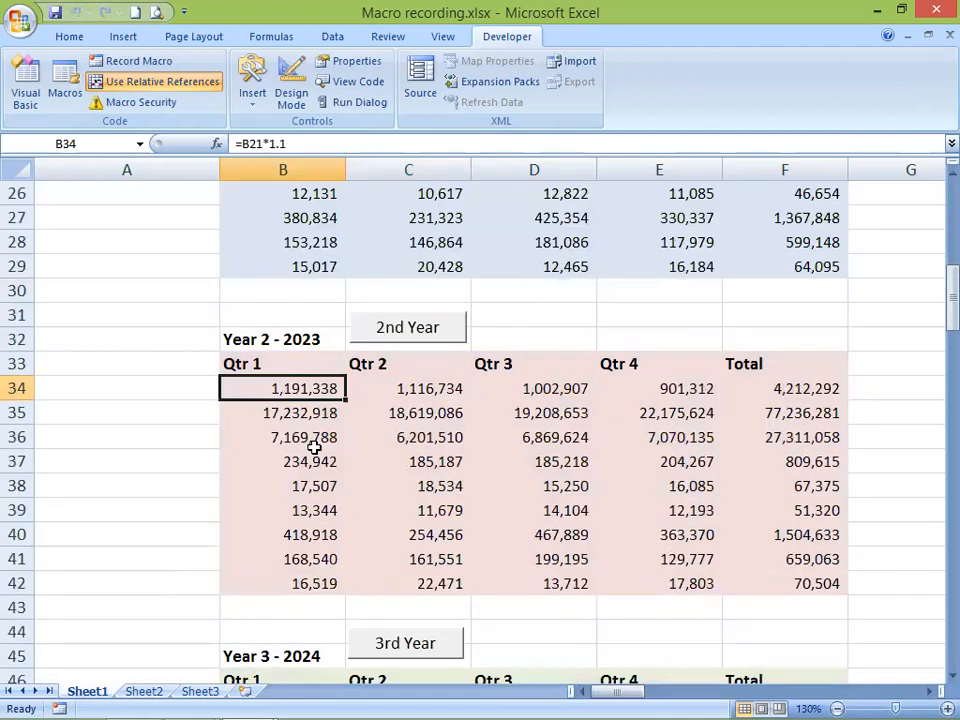
- Clear the refilled Year 1 - 2022 figures in B21:F29
scroll(334, 453, up, 4)
drag(300, 364, 774, 555)
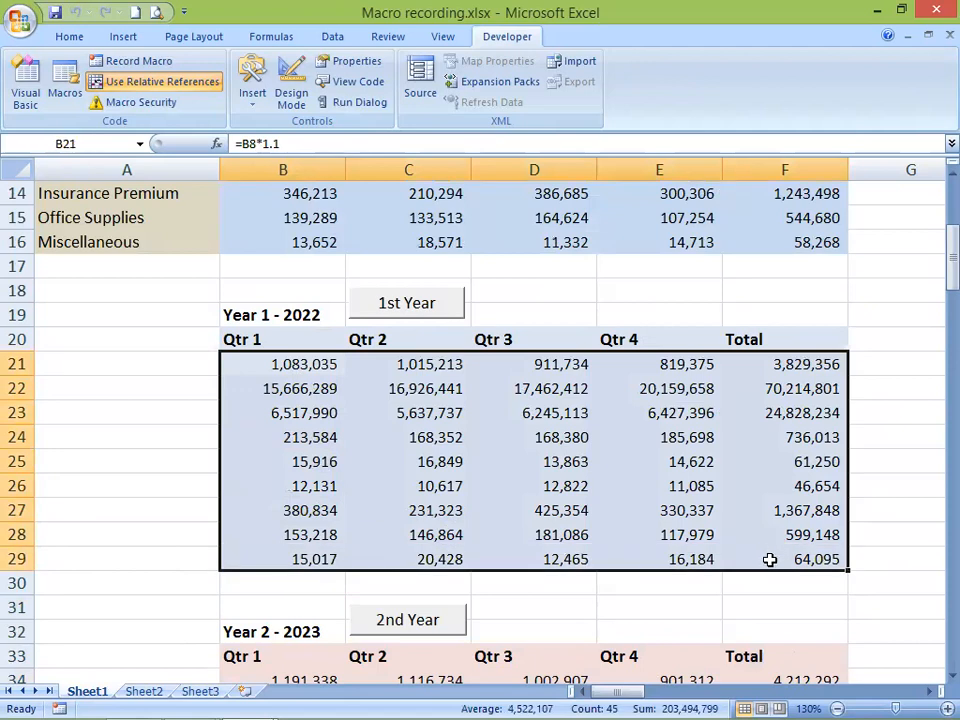
key(Delete)
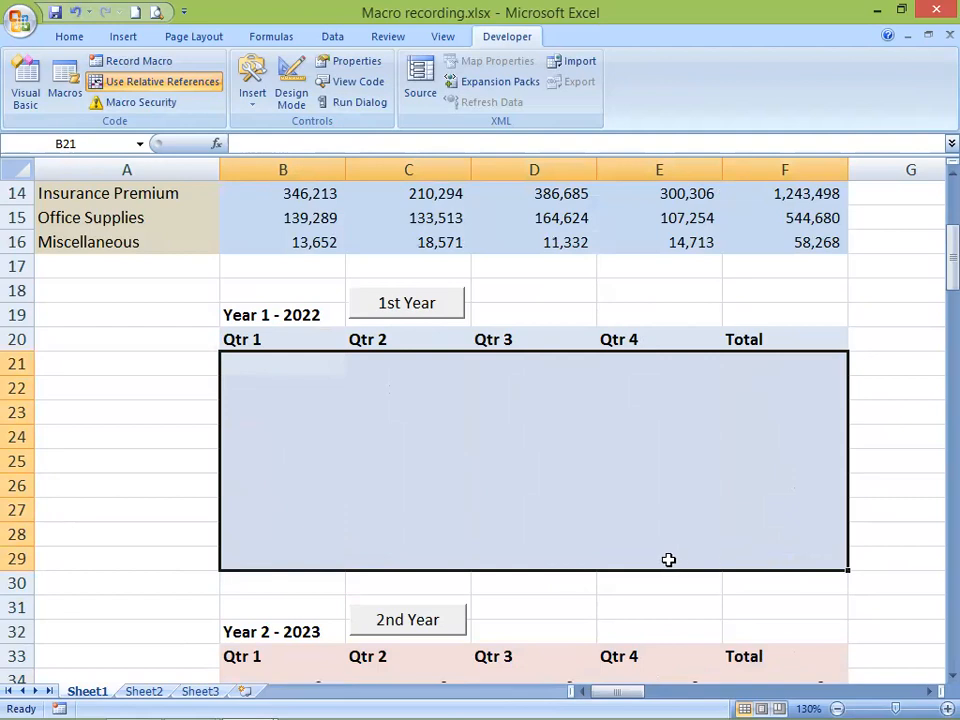
scroll(476, 405, up, 5)
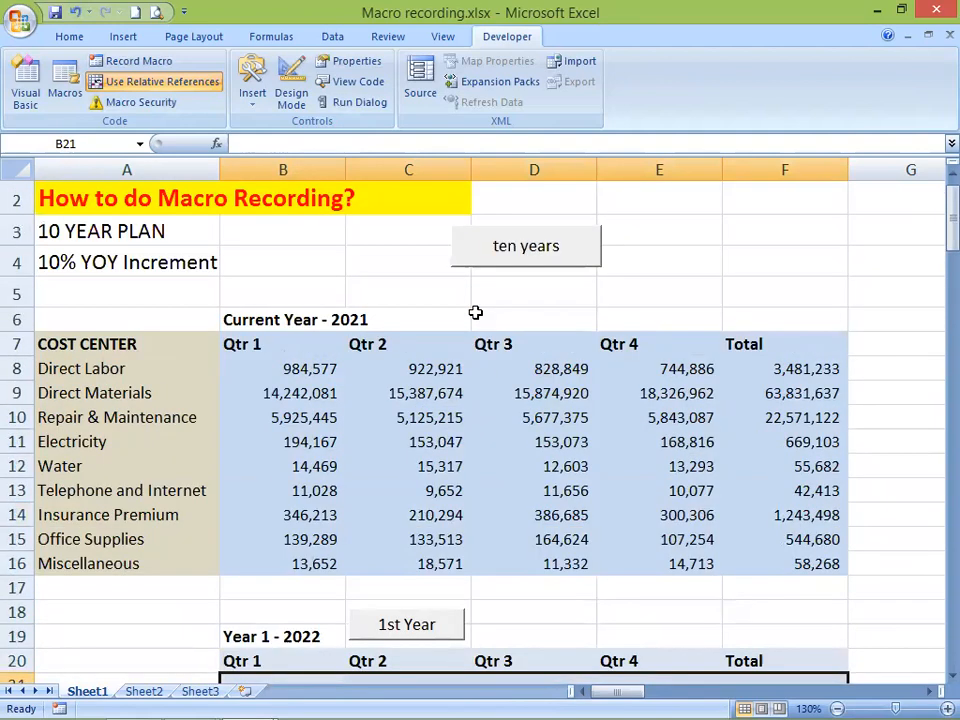
click(468, 296)
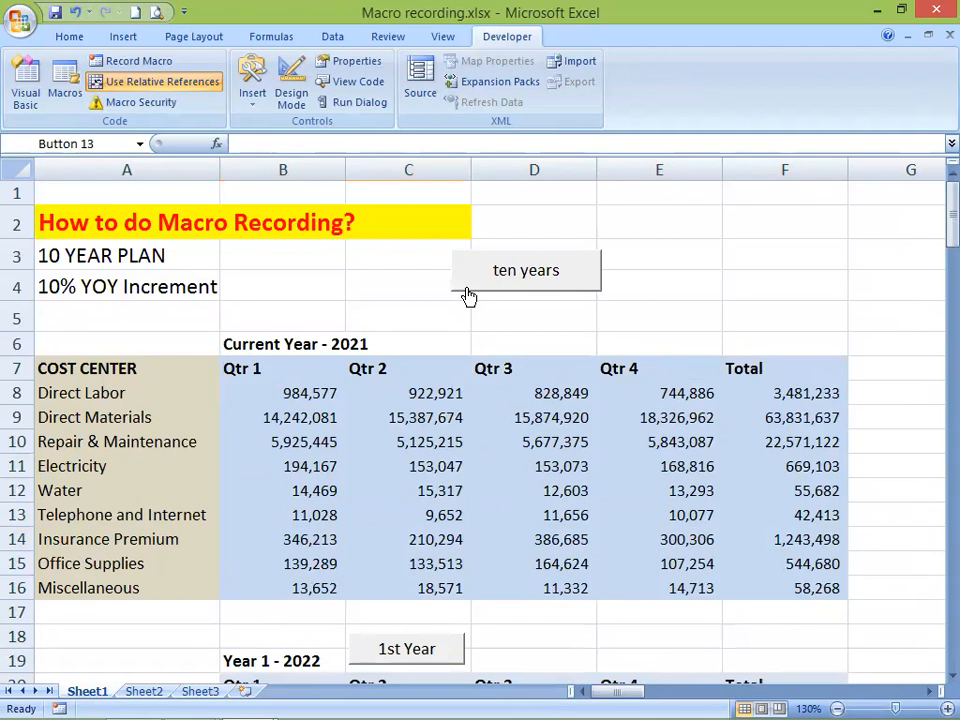
right_click(468, 296)
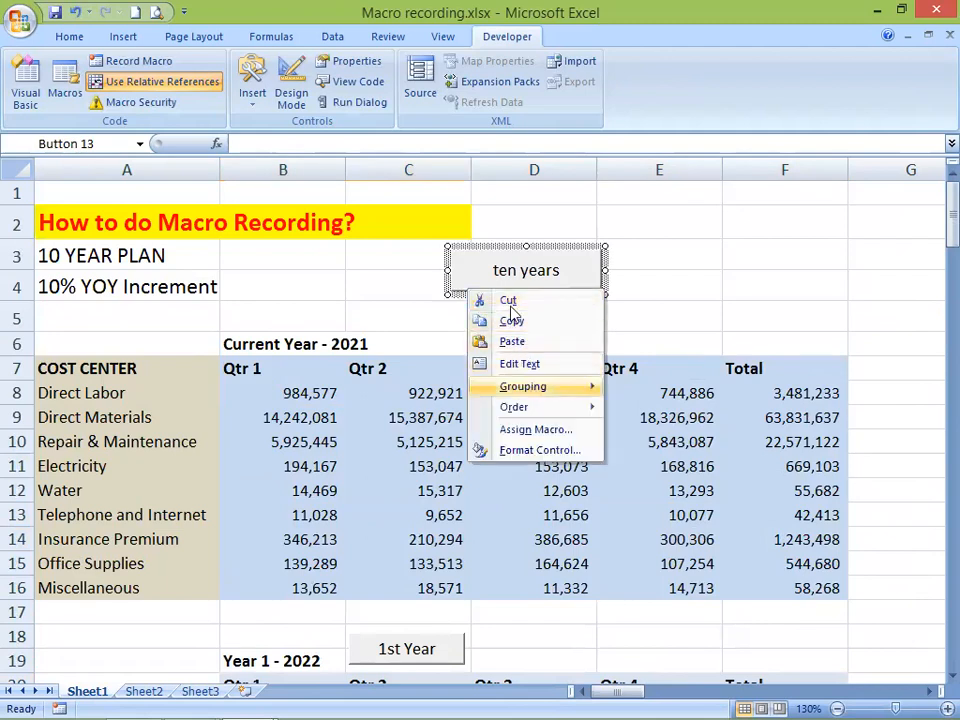
click(685, 291)
- Clear the Year 10 - 2031 figures in B138:F146 and the Year 9 - 2030 figures in B125:F133
scroll(716, 317, down, 3)
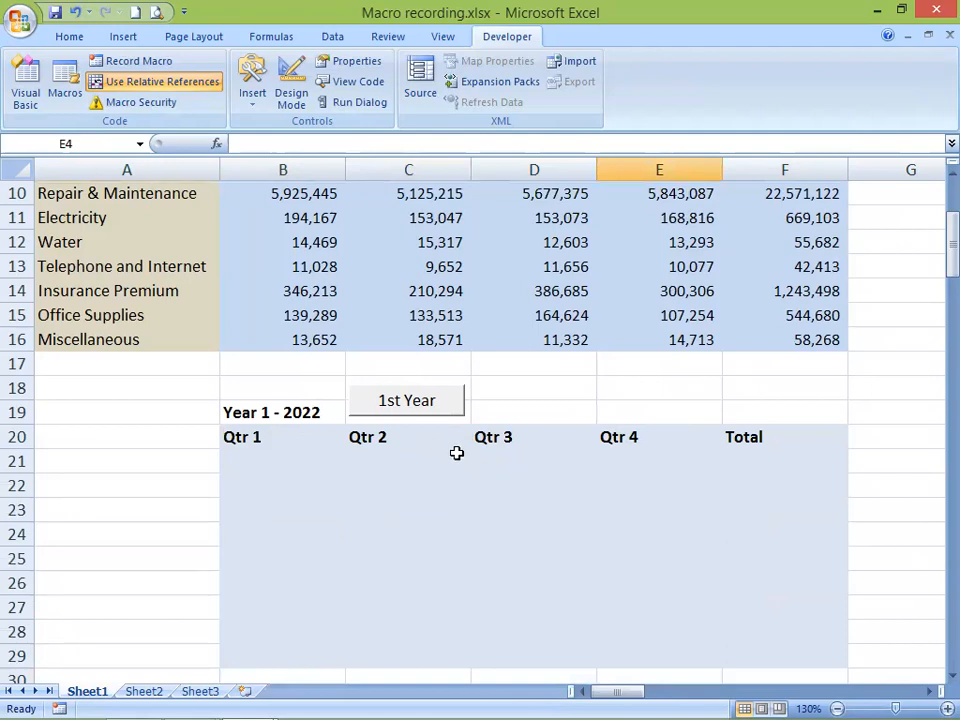
drag(932, 270, 930, 274)
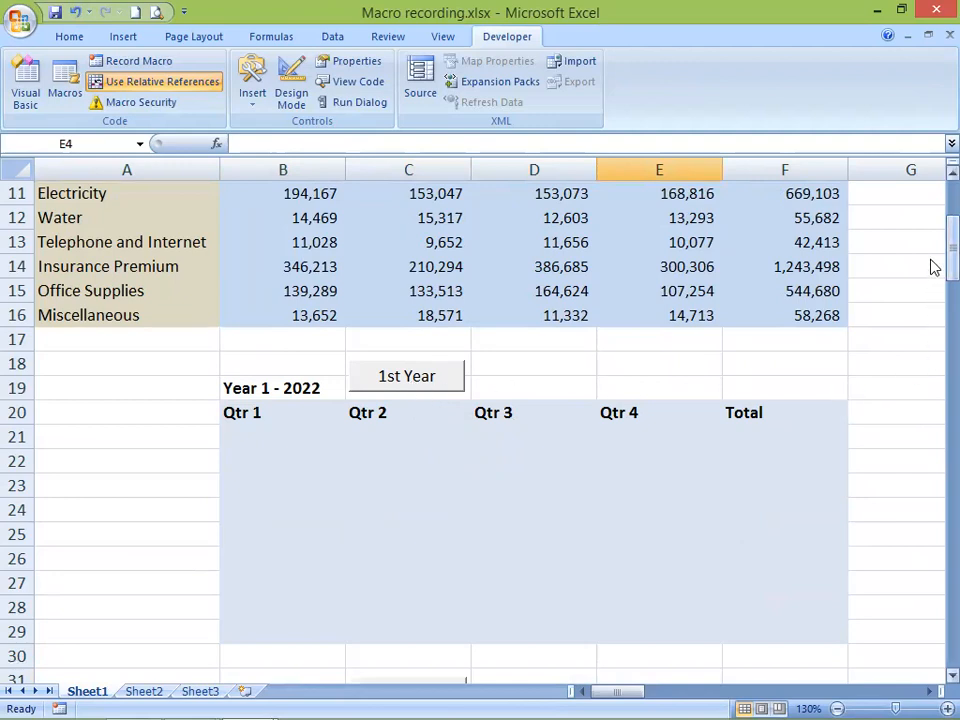
drag(930, 266, 932, 686)
drag(272, 461, 795, 656)
key(Delete)
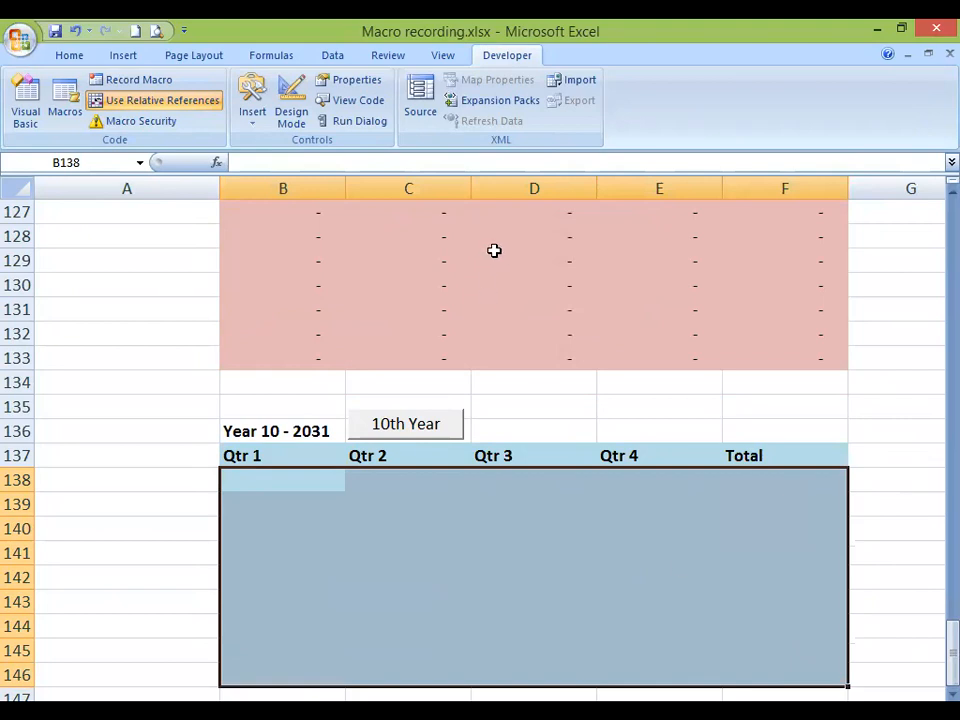
scroll(300, 370, up, 2)
drag(296, 287, 749, 481)
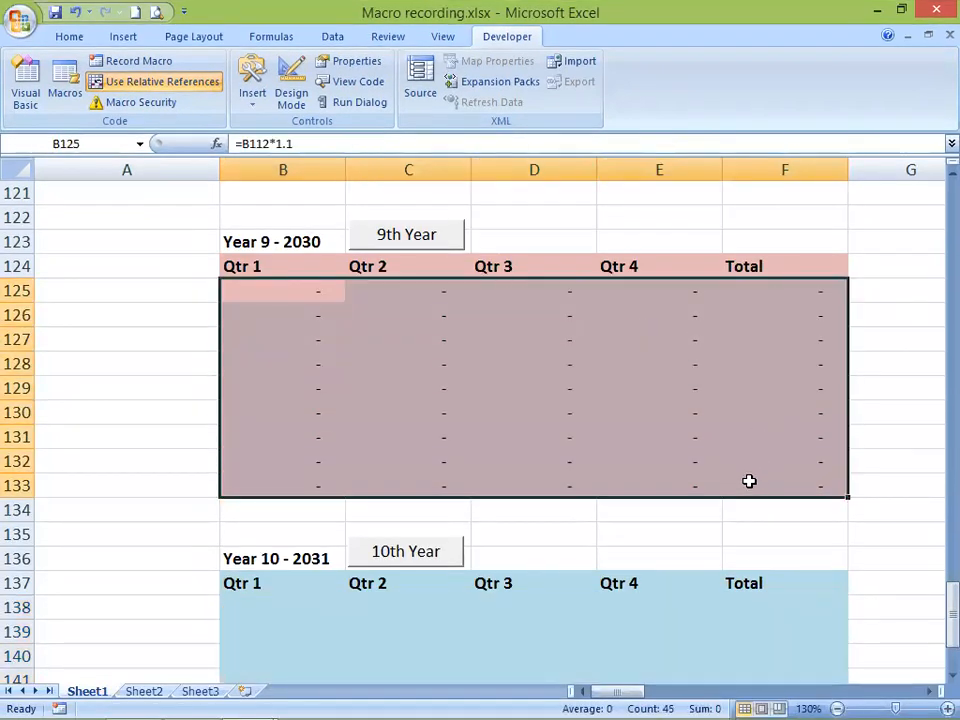
key(Delete)
- Clear the Year 8 - 2029 figures in B112:F120, including the last row
scroll(572, 459, up, 4)
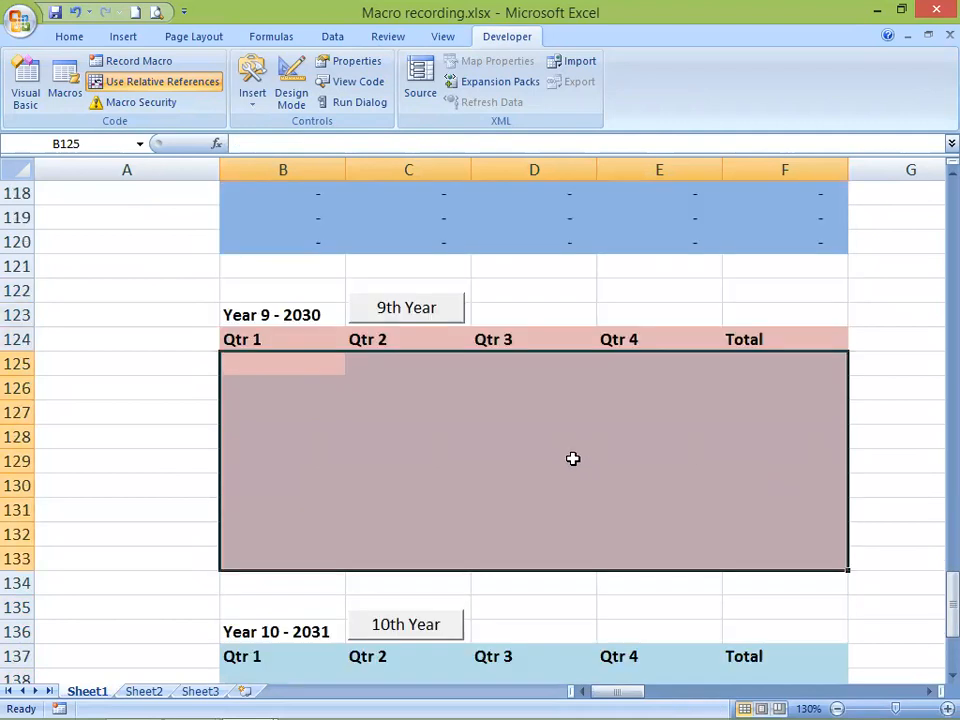
scroll(512, 488, up, 1)
drag(306, 343, 800, 507)
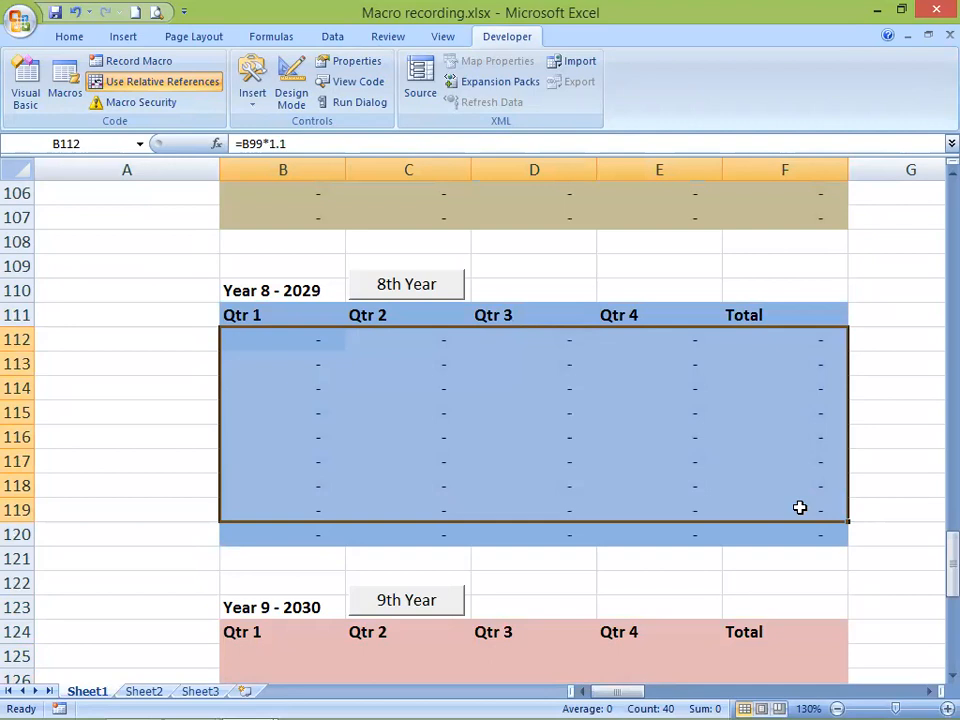
key(Delete)
drag(317, 529, 775, 540)
key(Delete)
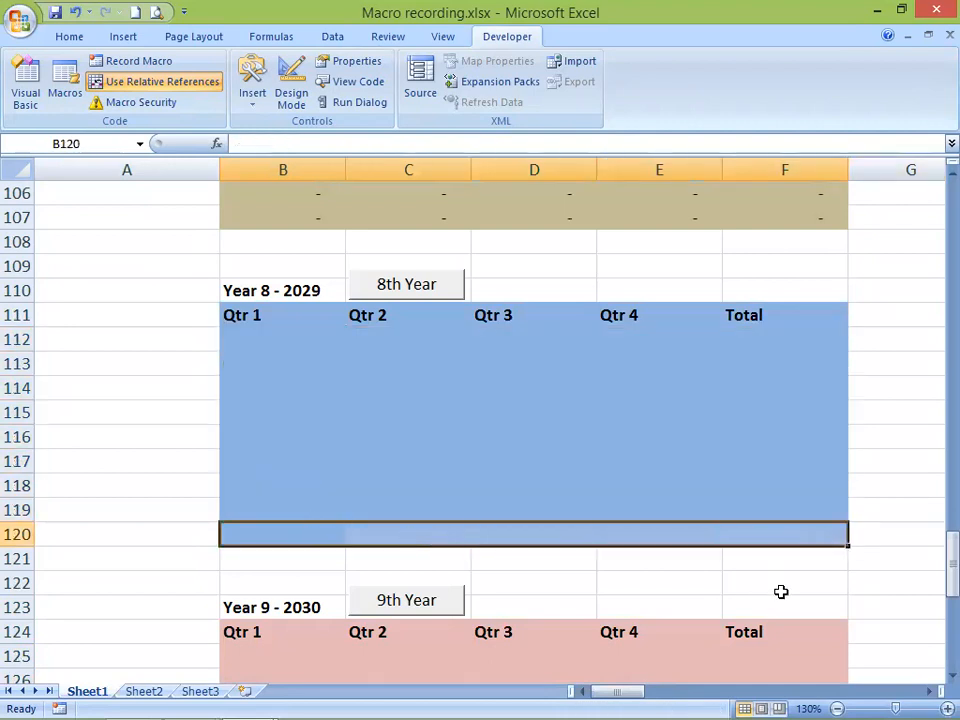
- Clear the Year 7 - 2028 figures in B99:F107 and the Year 6 - 2027 figures in B86:F94
scroll(424, 428, up, 6)
drag(302, 465, 792, 660)
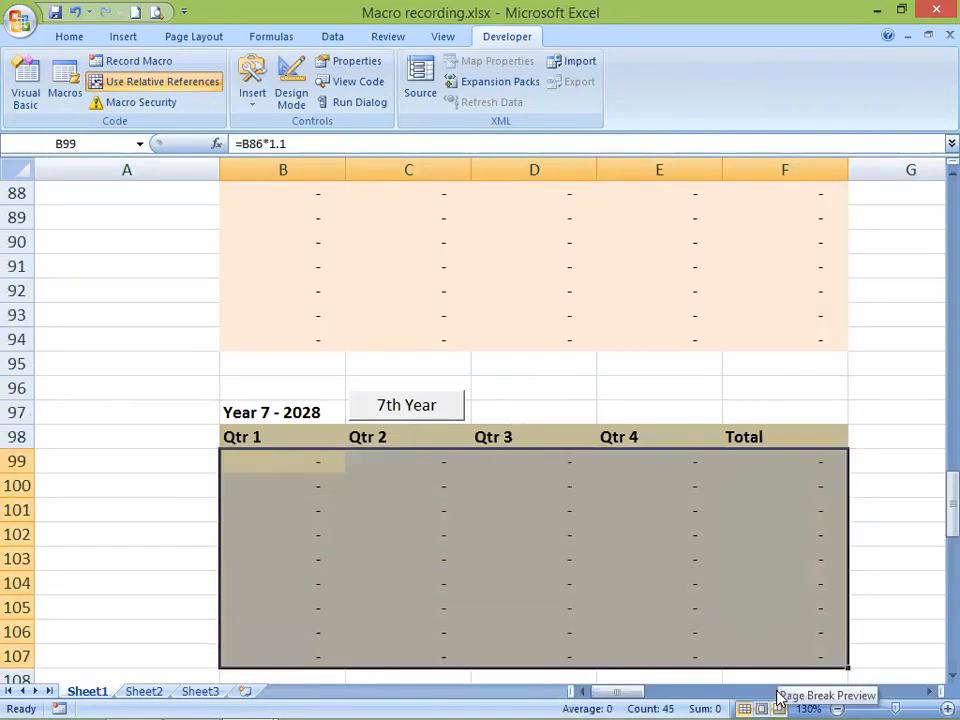
key(Delete)
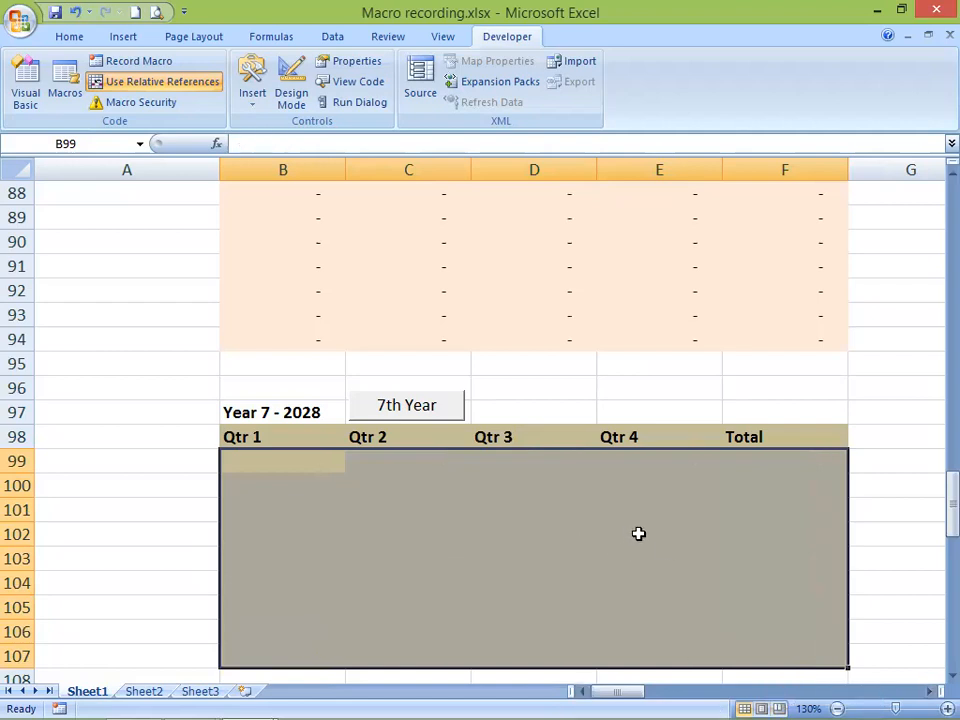
scroll(395, 473, up, 4)
drag(306, 437, 750, 641)
key(Delete)
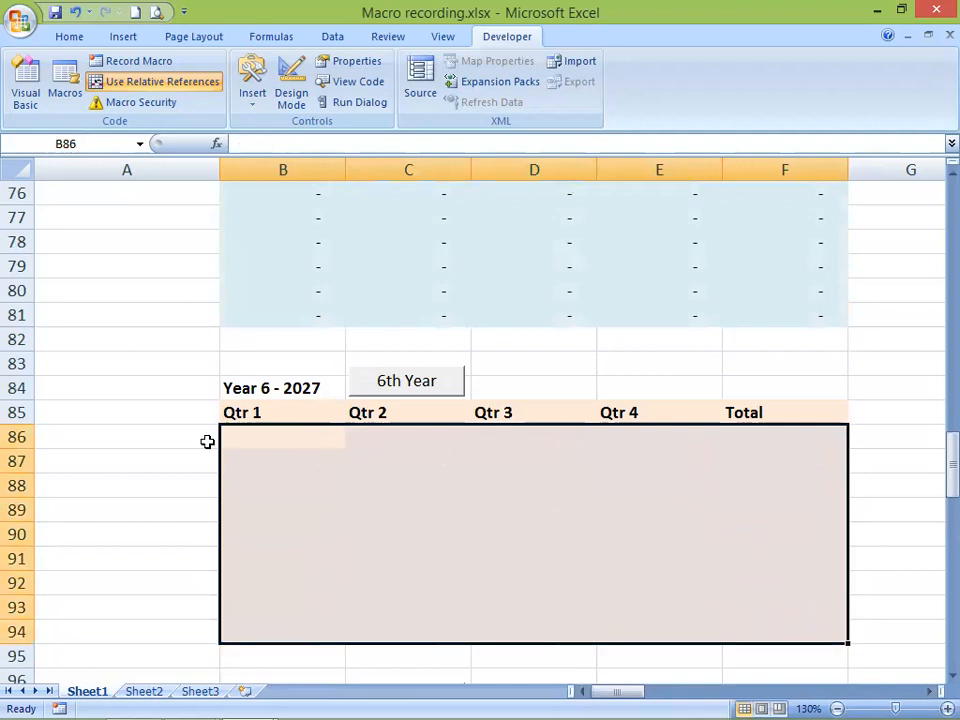
- Clear the Year 5 - 2026 figures in B73:F81 and the Year 4 - 2025 figures in B60:F68
scroll(210, 438, up, 2)
drag(291, 272, 778, 476)
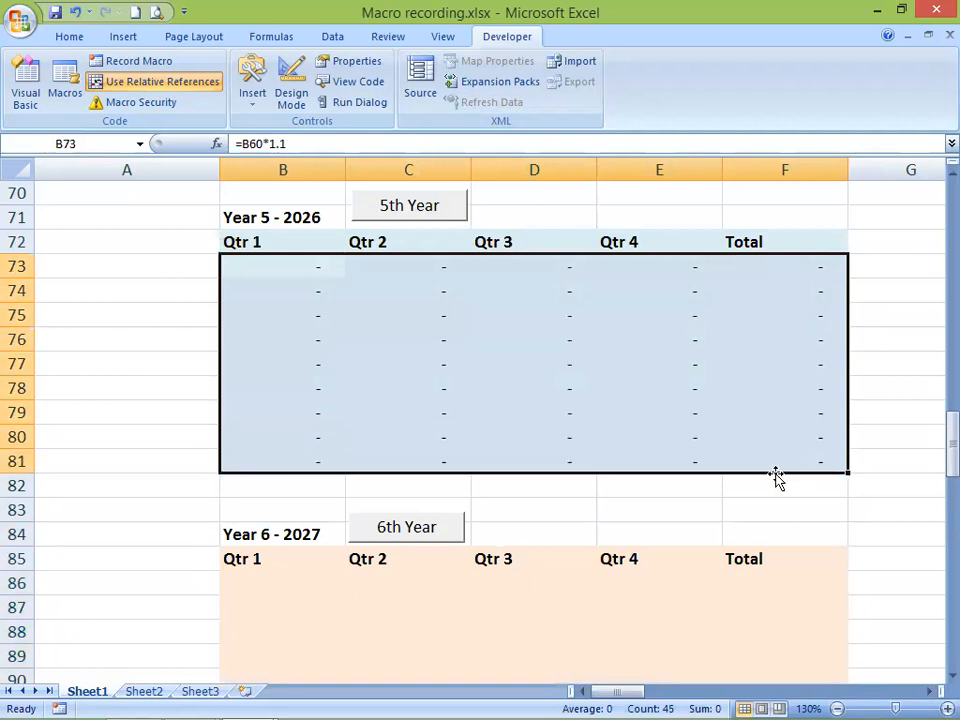
key(Delete)
scroll(531, 476, up, 3)
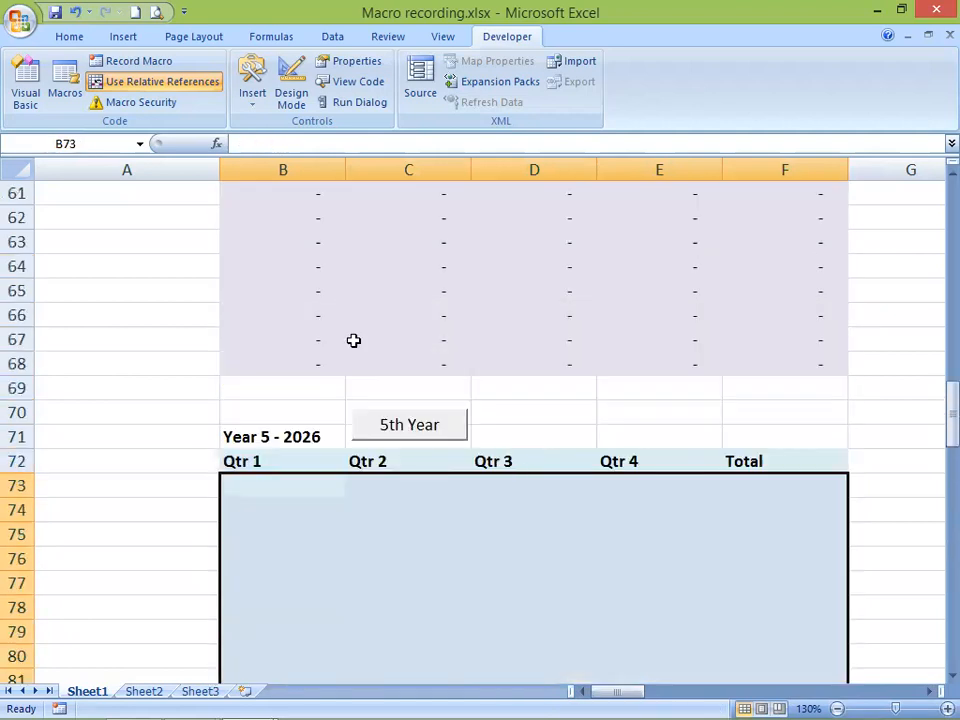
scroll(353, 340, up, 3)
drag(304, 391, 750, 585)
key(Delete)
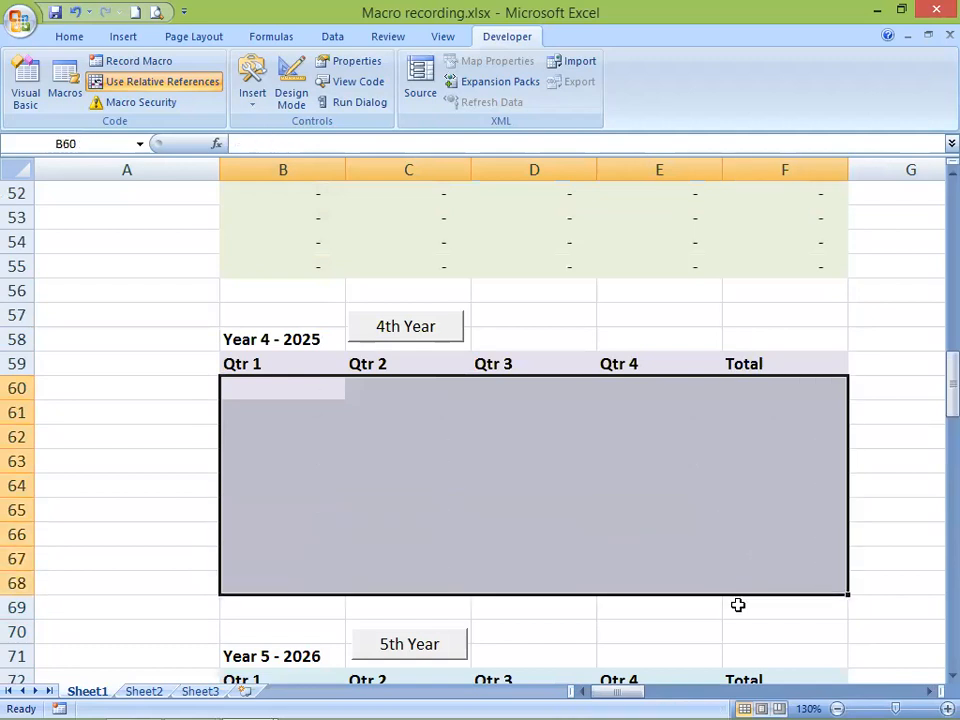
- Clear the Year 3 - 2024 figures in B47:F55 and the Year 2 - 2023 figures in B34:F42
scroll(136, 393, up, 3)
drag(285, 293, 736, 483)
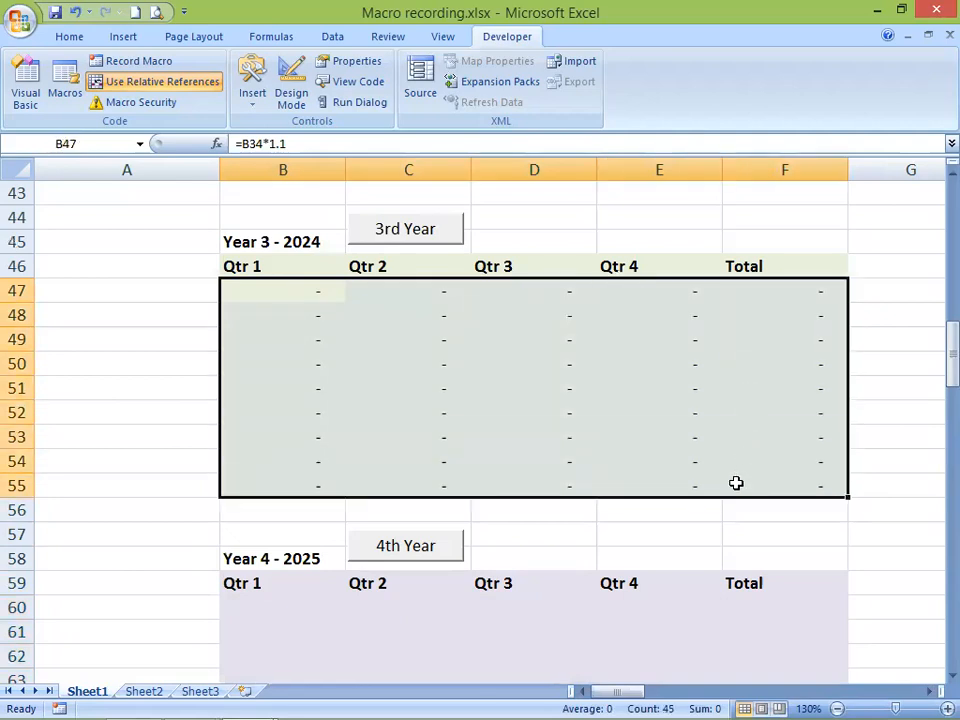
key(Delete)
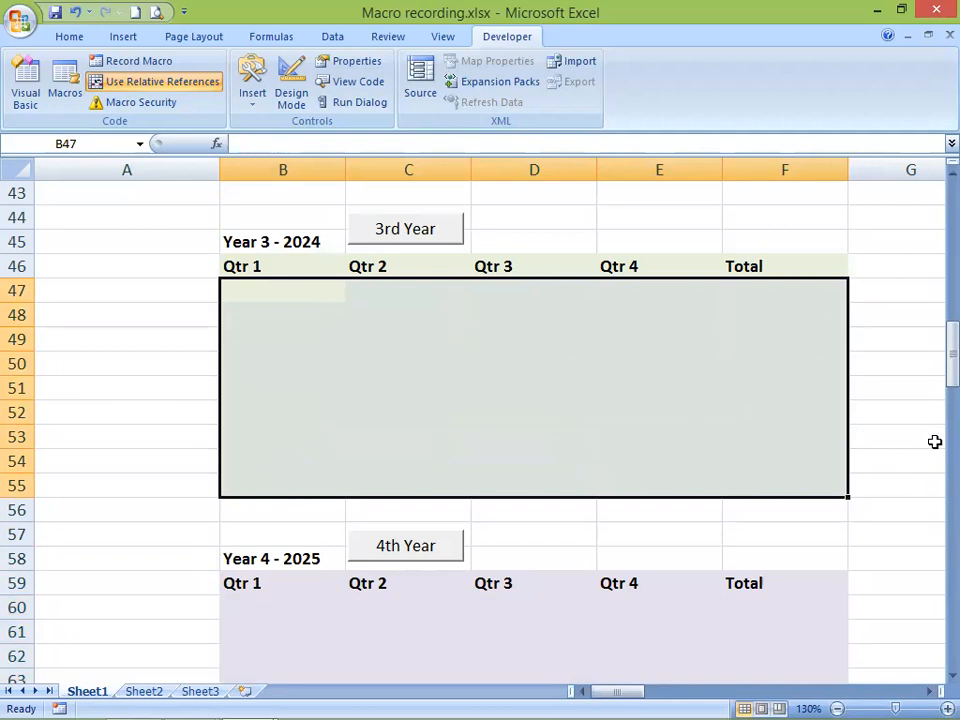
drag(932, 369, 932, 326)
drag(299, 331, 758, 534)
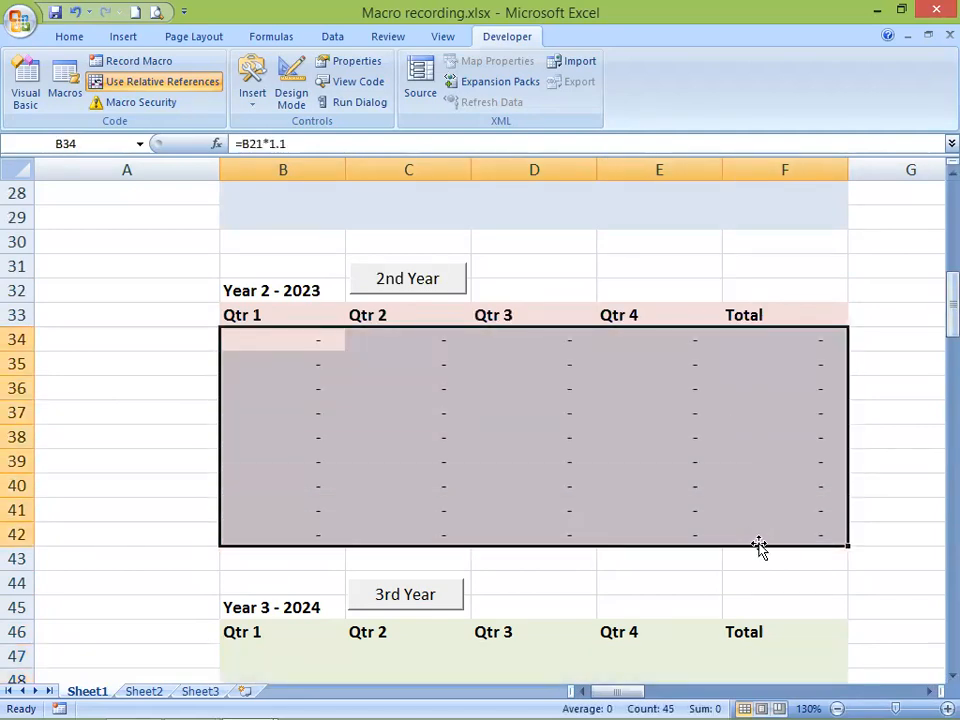
key(Delete)
- Fill the Year 1 - 2022 table by running the 1st Year macro button from cell B21
scroll(518, 548, up, 2)
scroll(518, 548, up, 4)
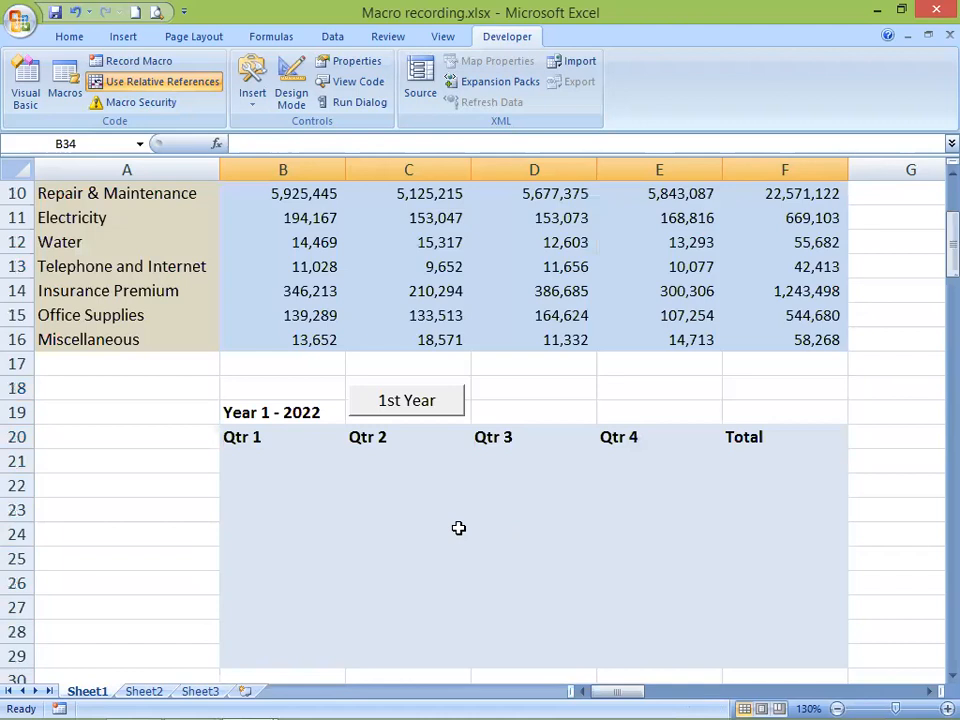
click(249, 461)
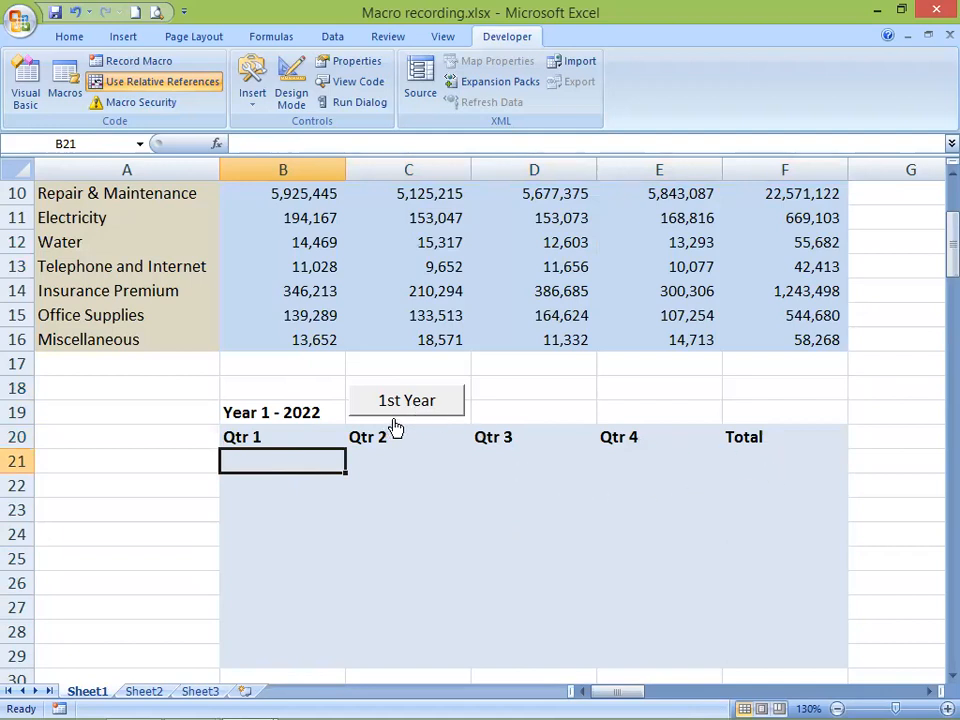
scroll(524, 260, up, 3)
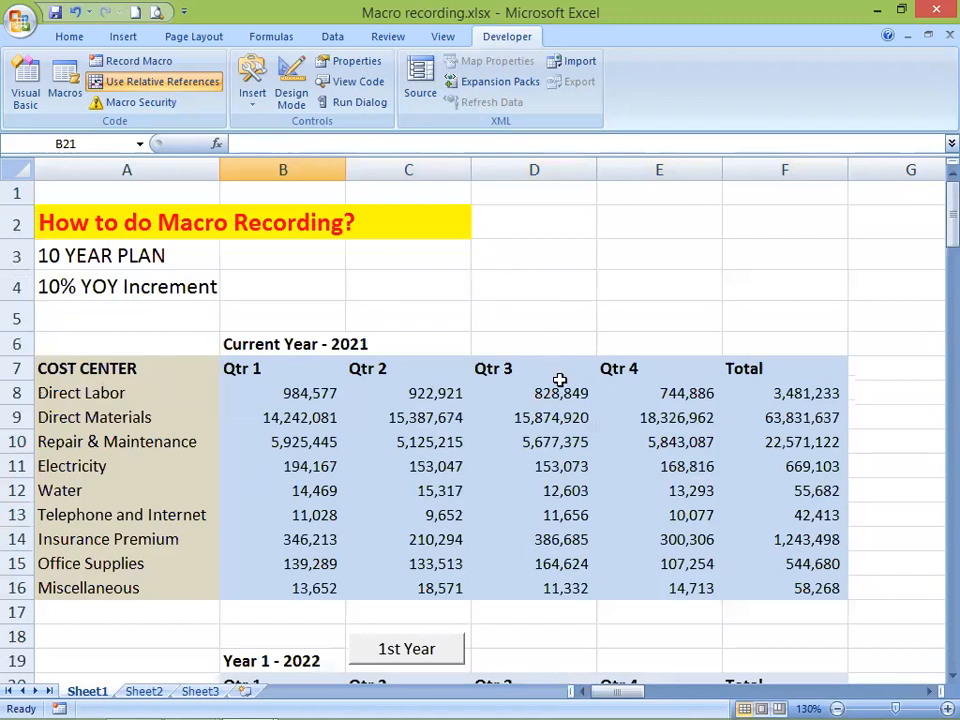
scroll(522, 310, down, 3)
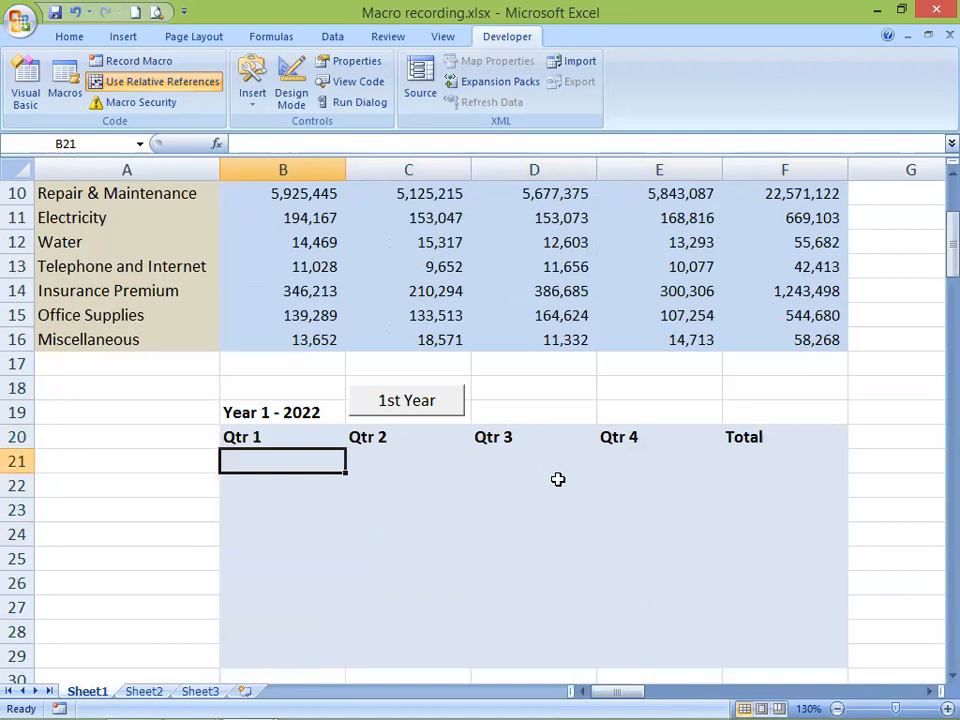
scroll(557, 480, down, 1)
click(428, 332)
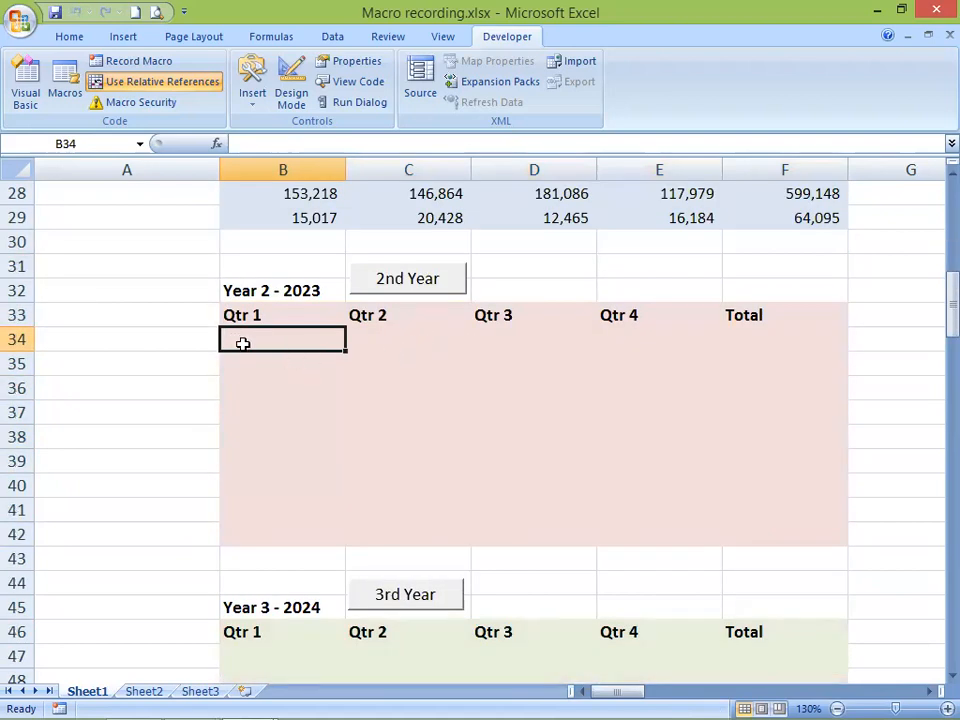
- Check the Year 1 - 2022 figures and fill the Year 2 to Year 5 tables by running the 2nd to 5th Year buttons in order
scroll(170, 316, up, 2)
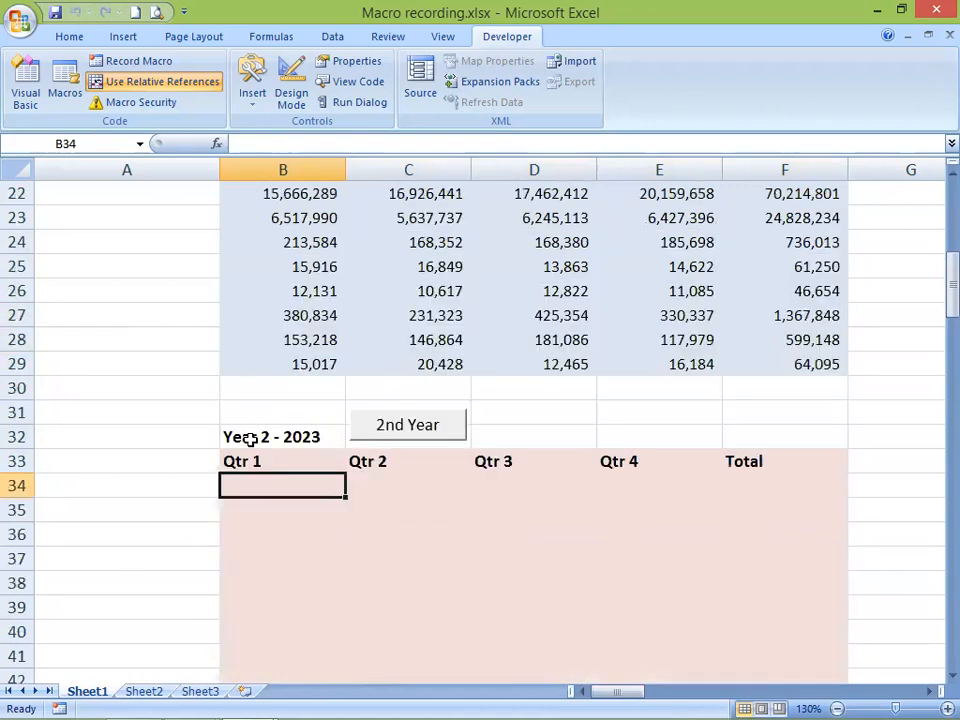
scroll(225, 415, up, 3)
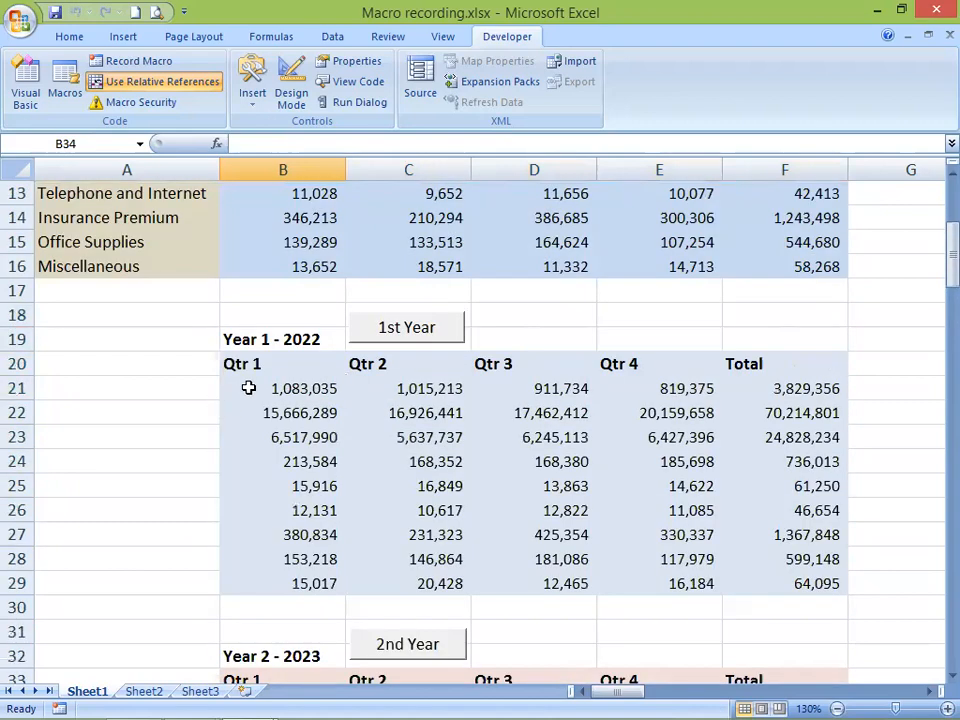
scroll(325, 395, down, 2)
scroll(330, 410, down, 1)
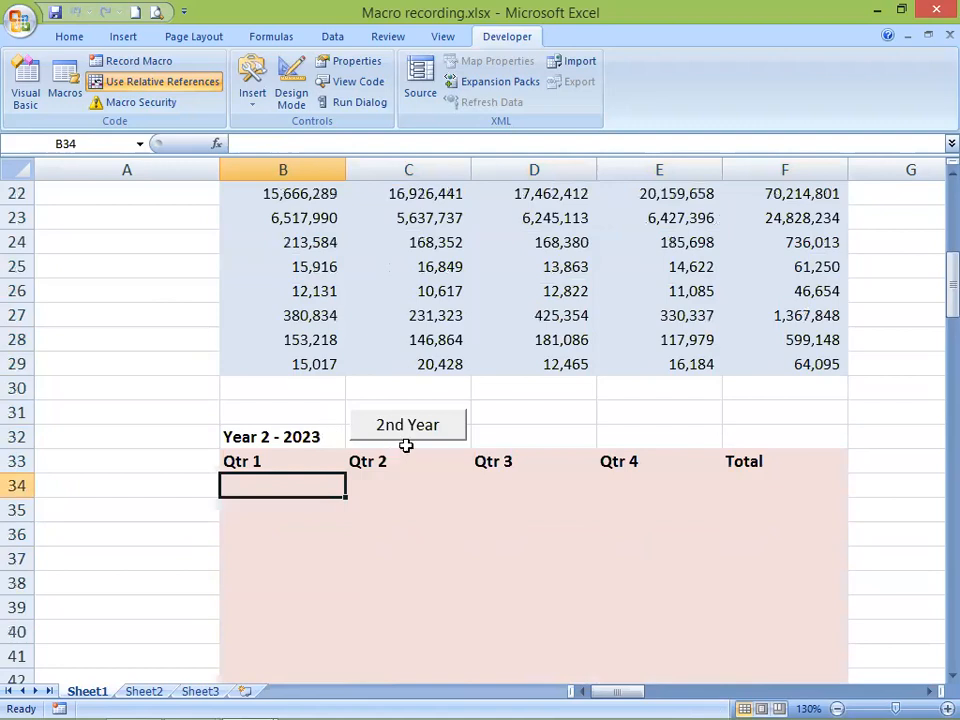
click(420, 430)
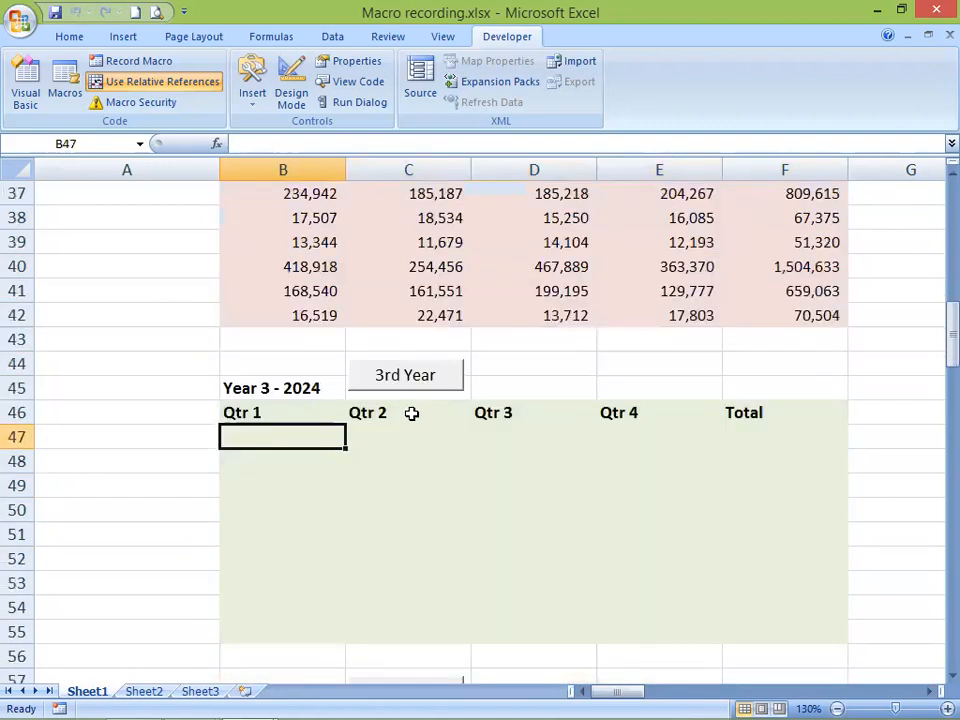
click(406, 380)
click(403, 331)
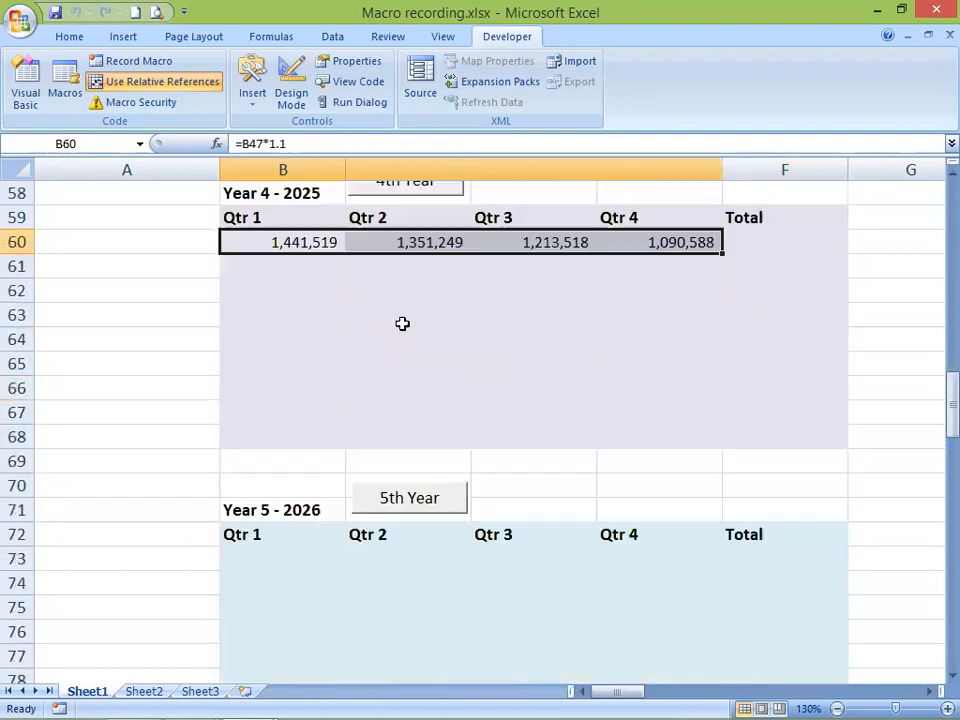
click(391, 281)
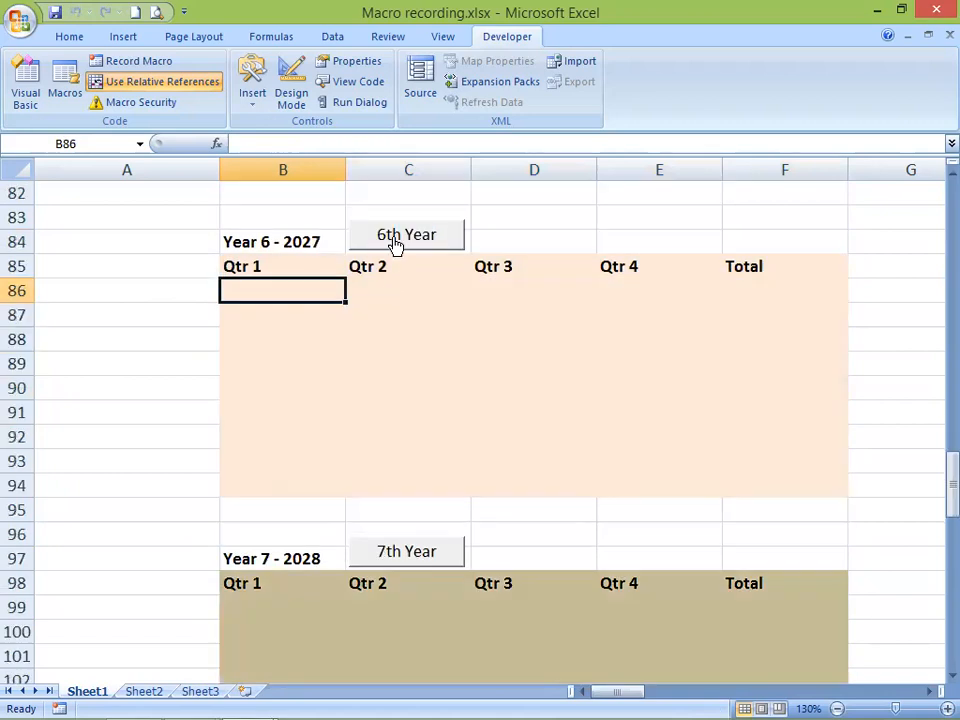
- Fill the Year 6 - 2027 to Year 10 - 2031 tables by running the 6th to 10th Year buttons in order
click(396, 242)
click(403, 482)
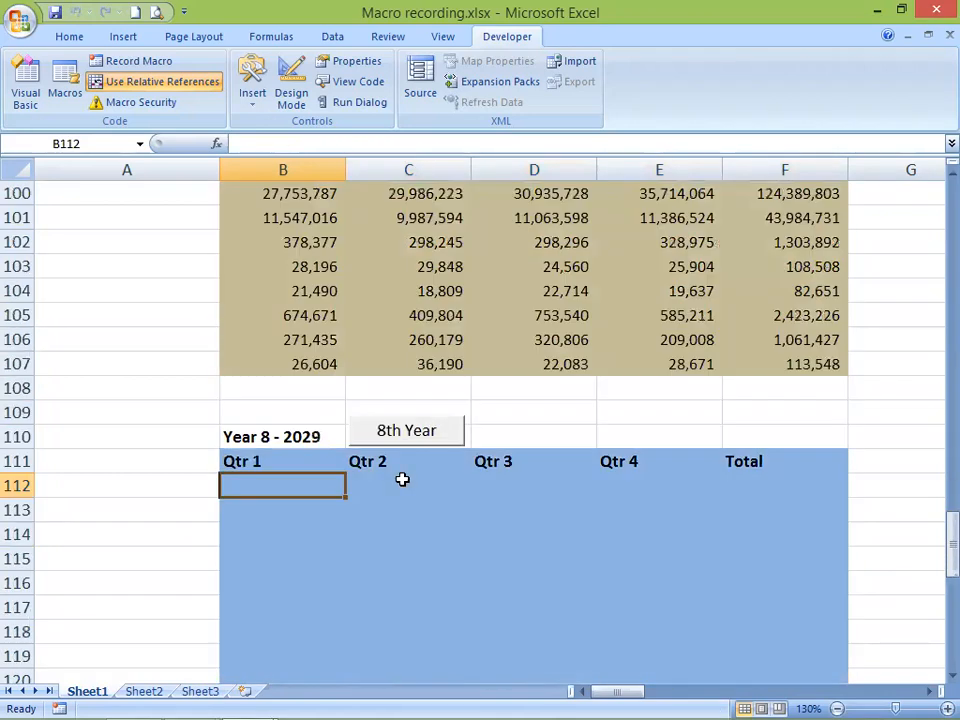
click(396, 435)
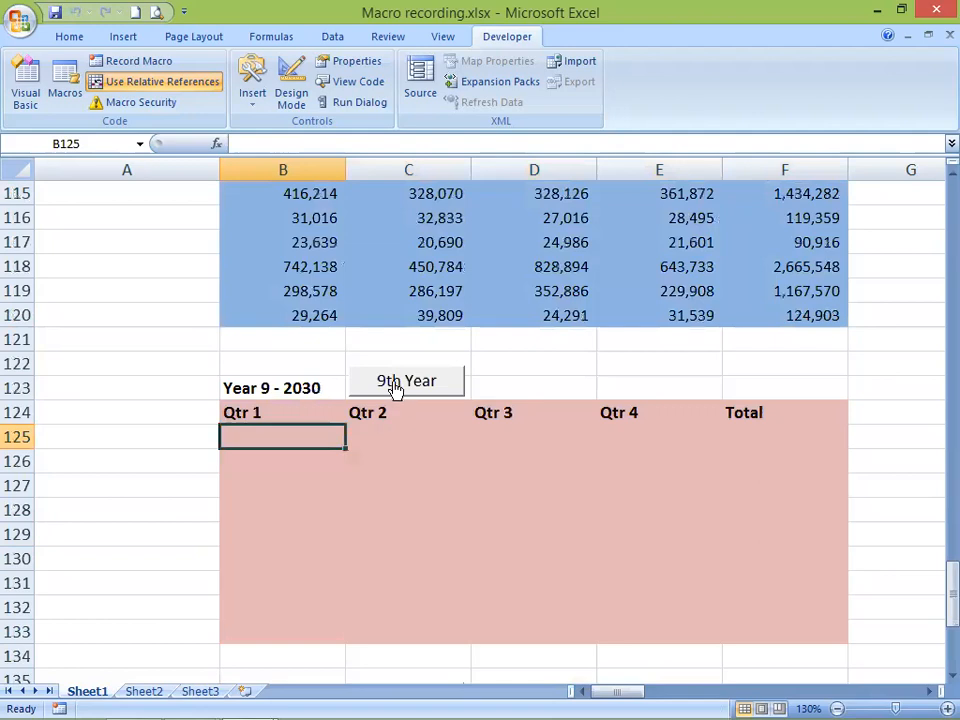
click(395, 384)
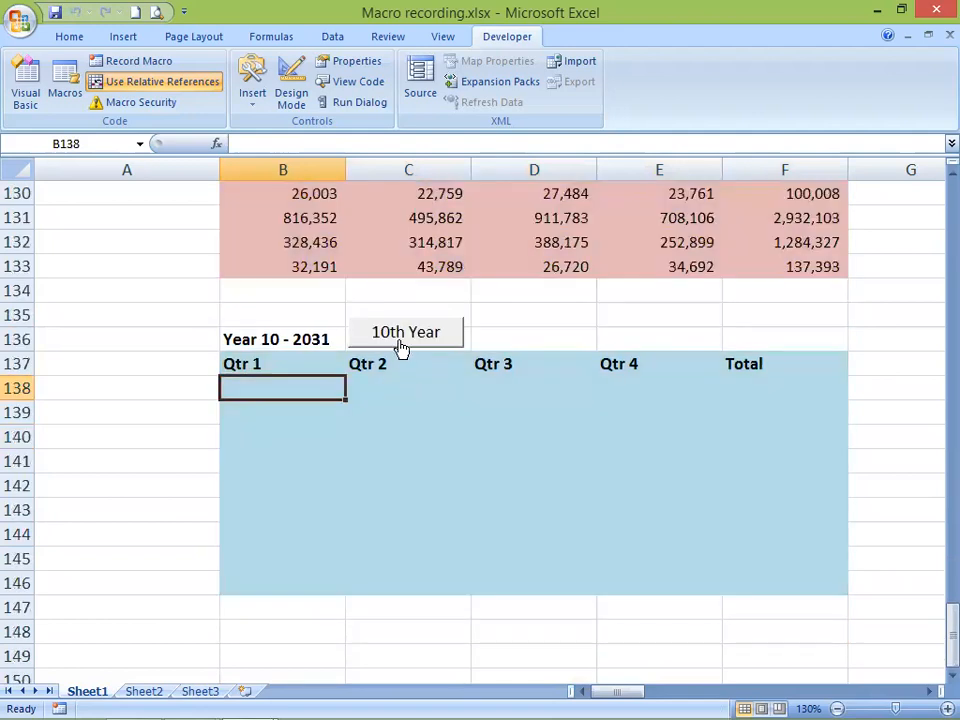
click(401, 340)
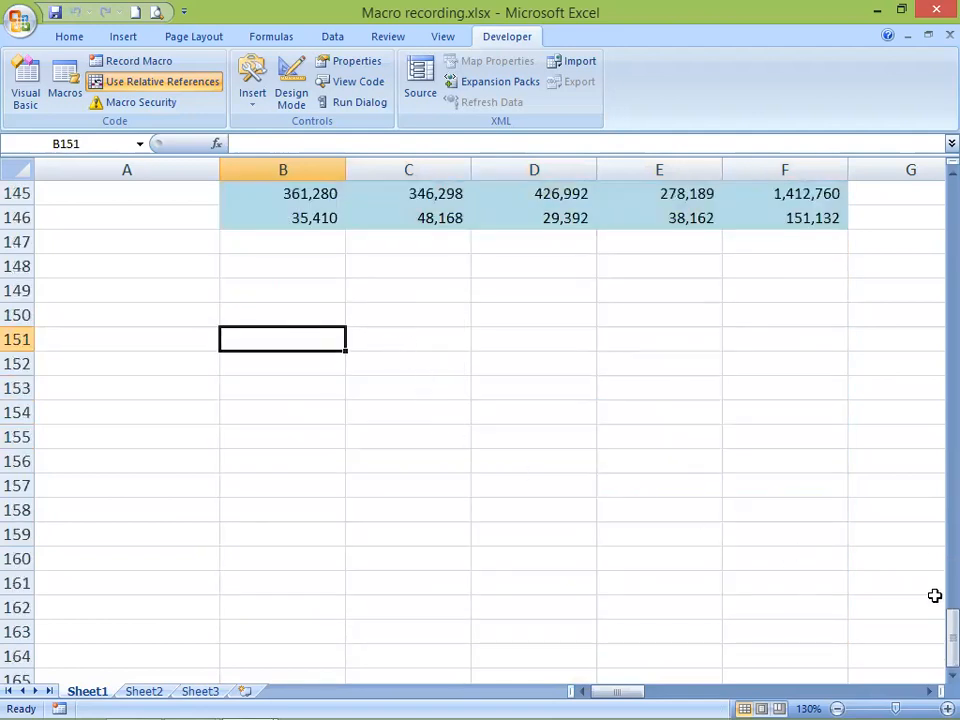
drag(933, 632, 933, 579)
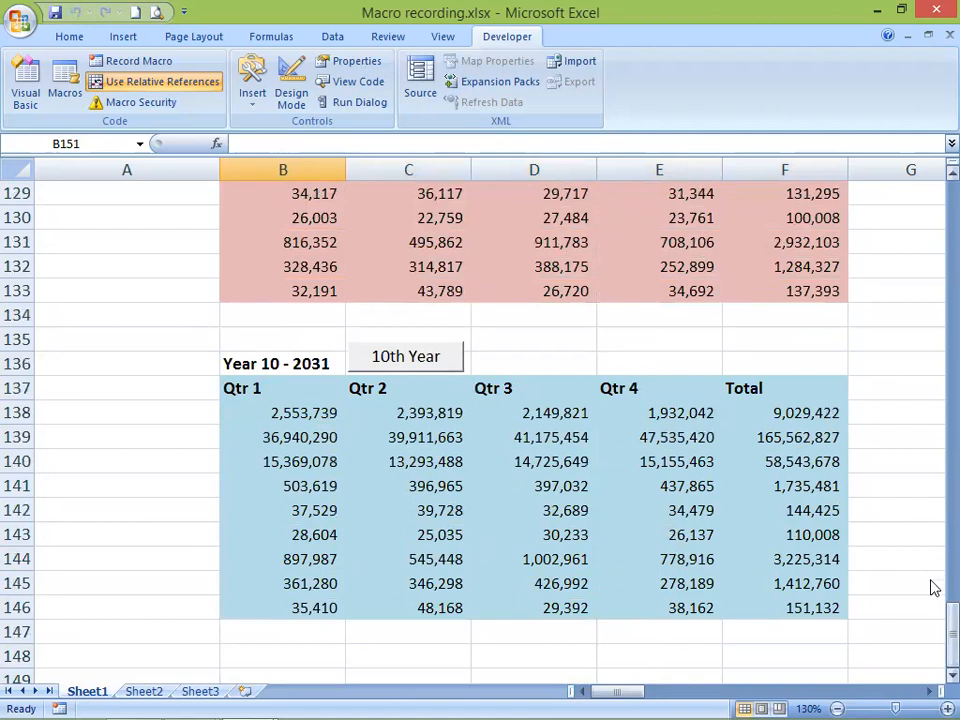
drag(932, 624, 933, 626)
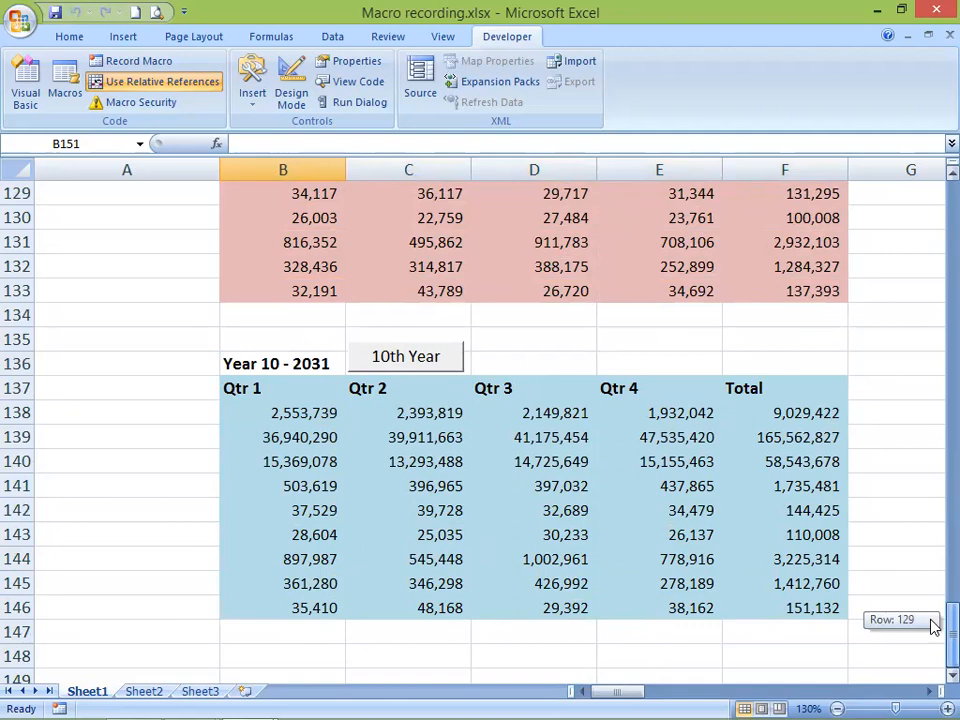
drag(933, 619, 934, 216)
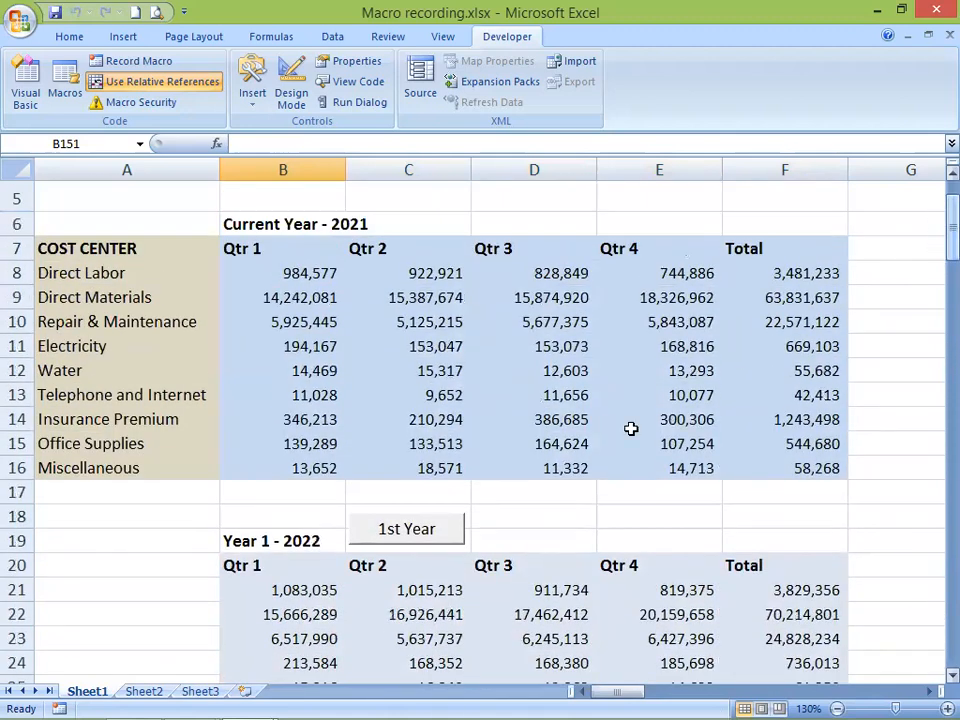
click(262, 494)
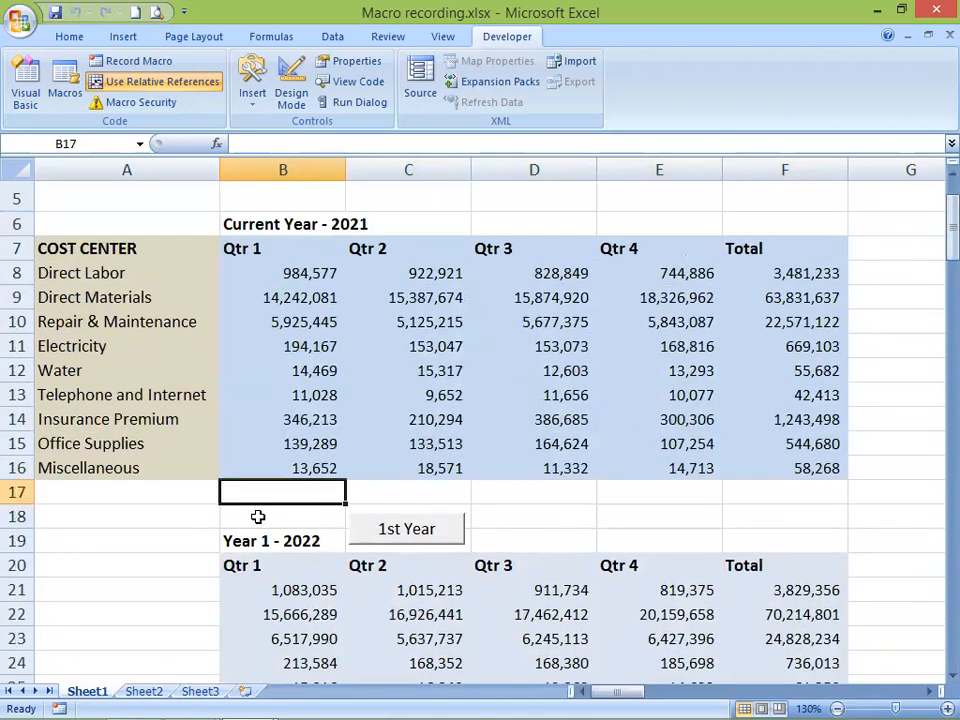